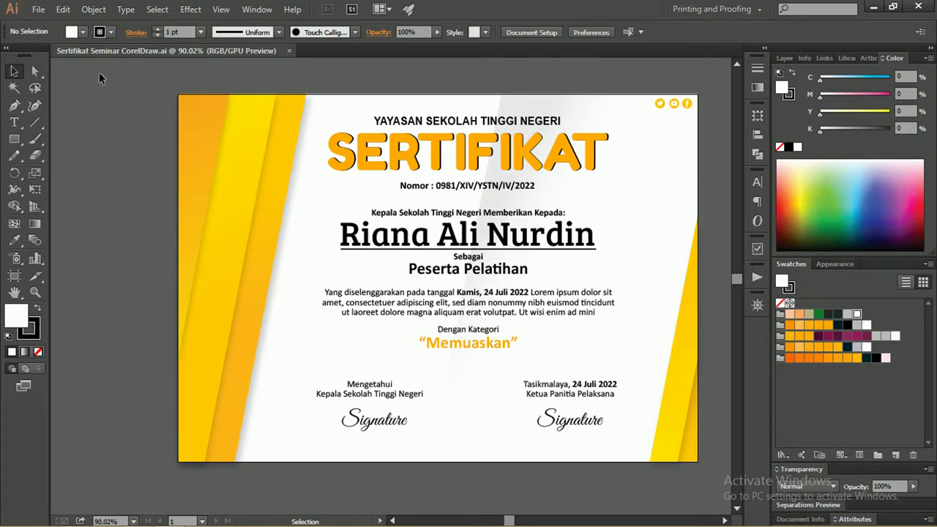
- Open the File menu while the finished certificate is on screen
left_click(38, 9)
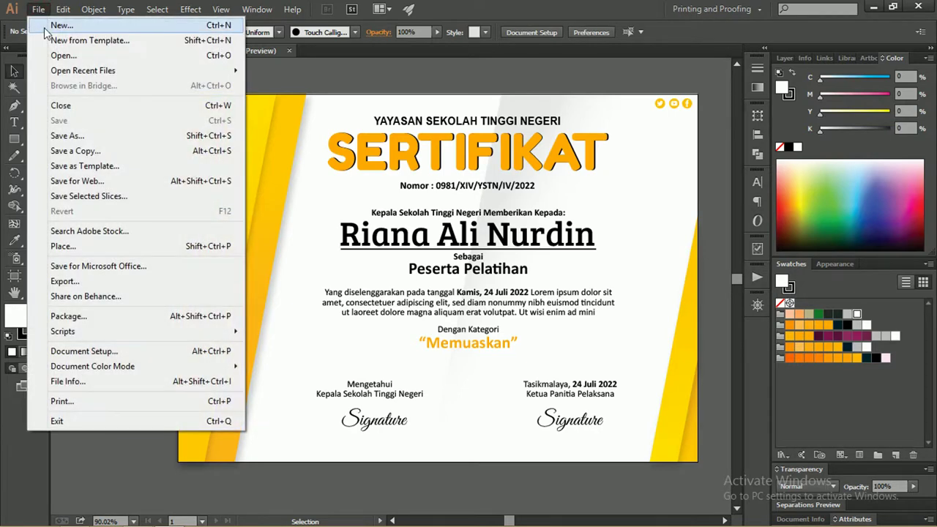
- Create a new A4 landscape document in centimetres, 29.7 × 21 cm
left_click(61, 26)
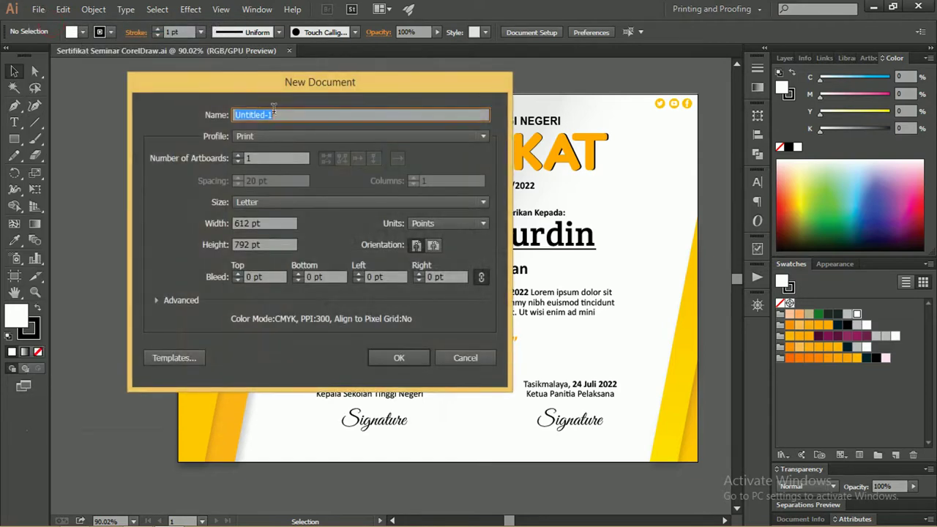
left_click(288, 203)
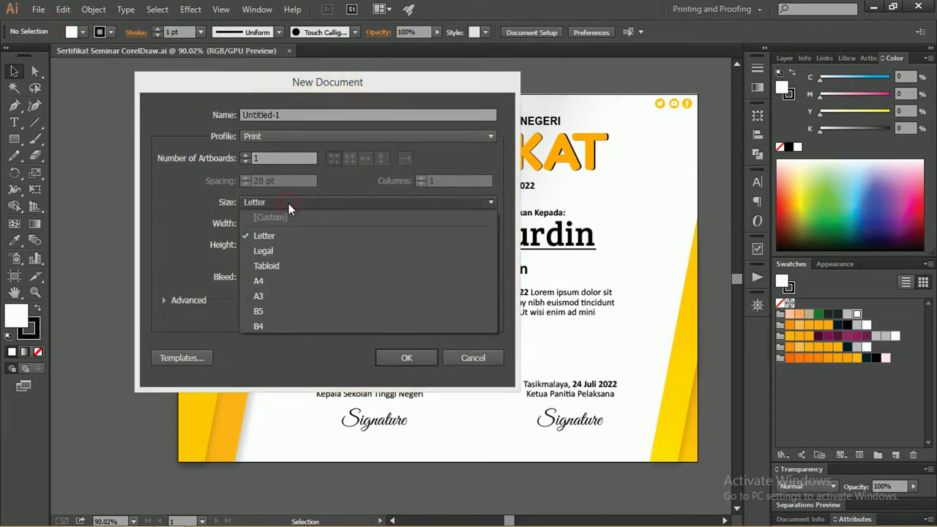
left_click(286, 278)
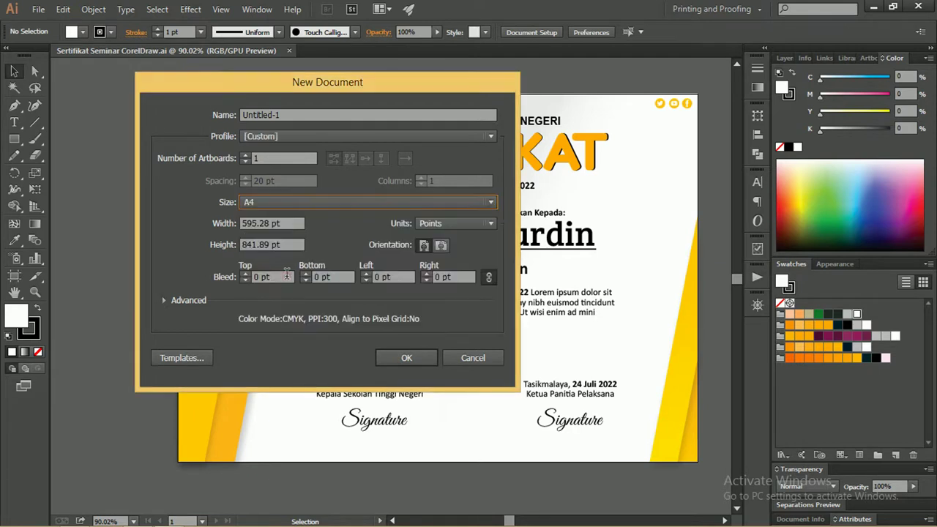
left_click(443, 224)
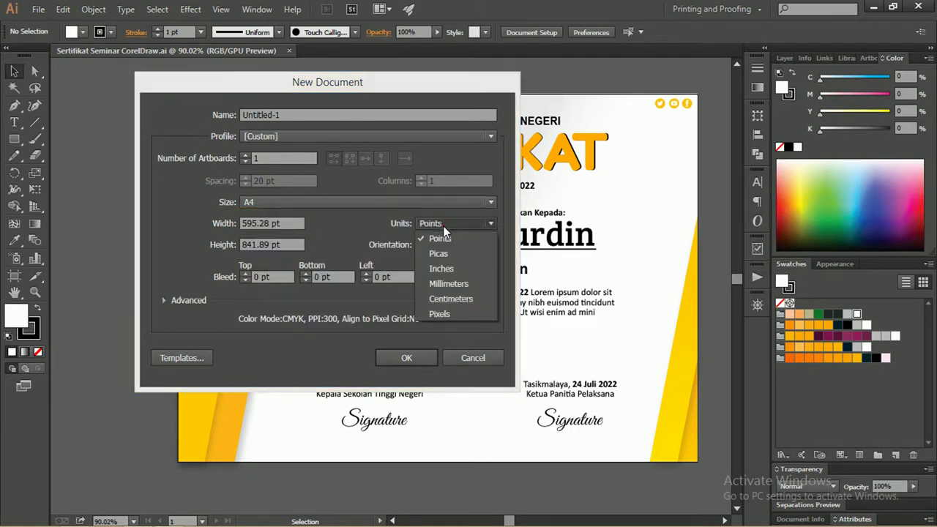
left_click(438, 300)
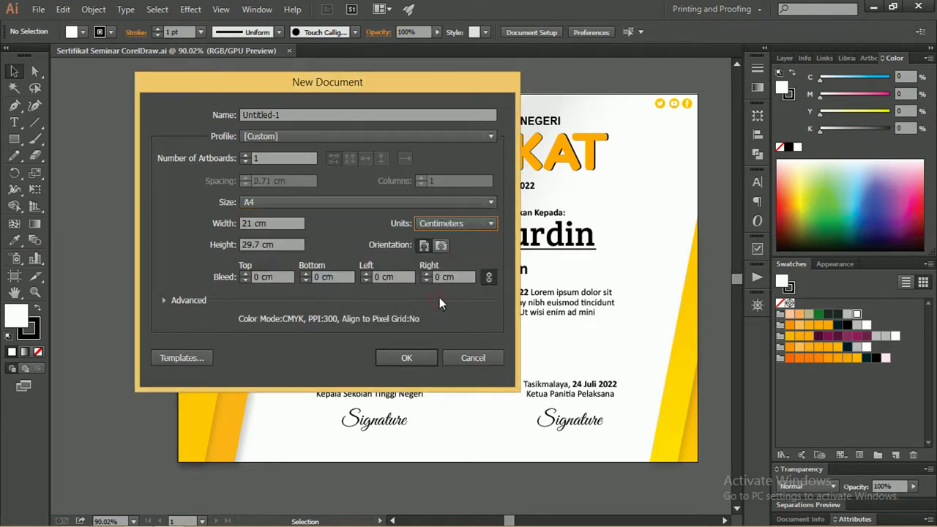
left_click(442, 245)
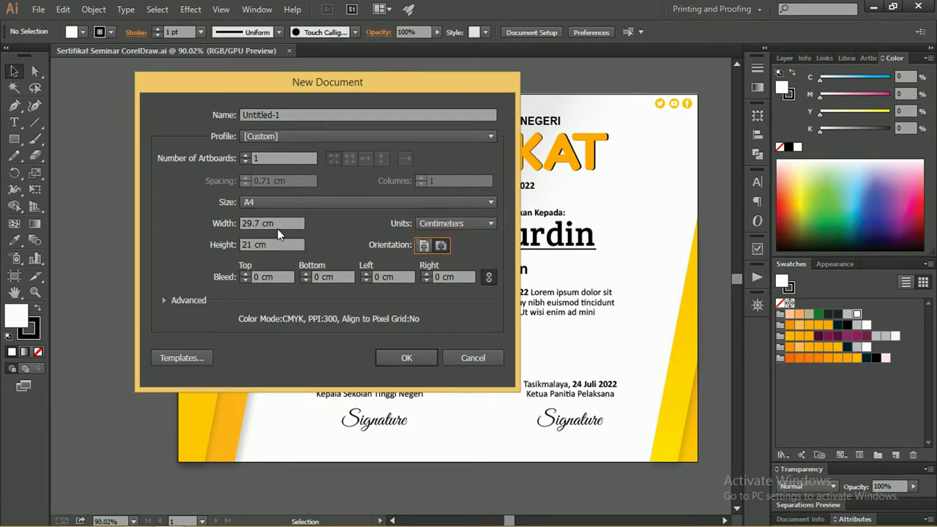
left_click_drag(293, 223, 183, 222)
left_click_drag(277, 244, 168, 235)
left_click(404, 357)
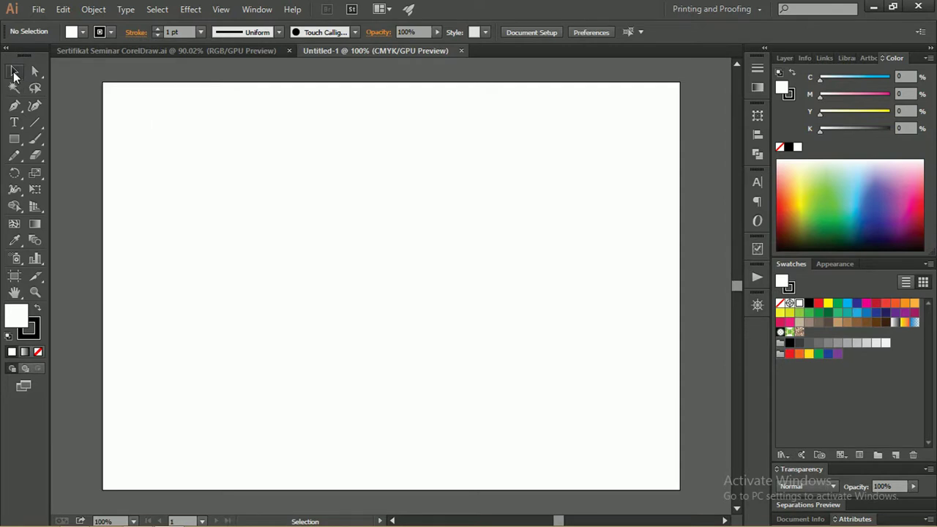
- Draw a 29.7 × 21 cm rectangle at 0, 0 covering the whole artboard, undoing an accidental move
left_click(33, 325)
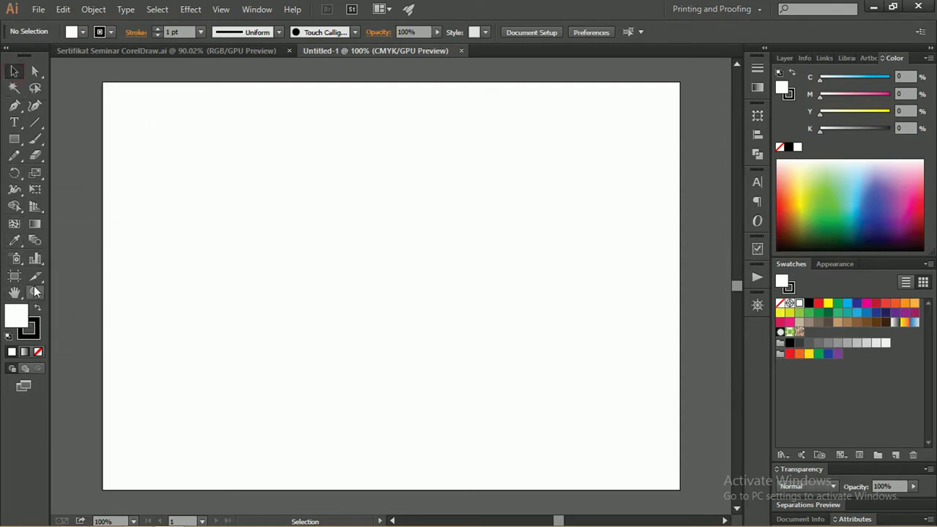
left_click(14, 139)
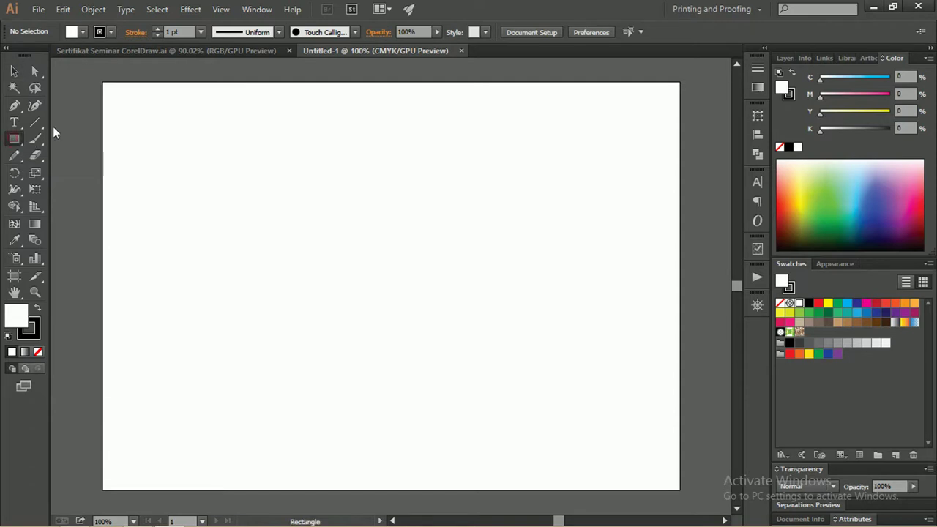
mouse_move(103, 82)
left_mouse_down()
mouse_move(638, 450)
mouse_move(679, 491)
left_mouse_up()
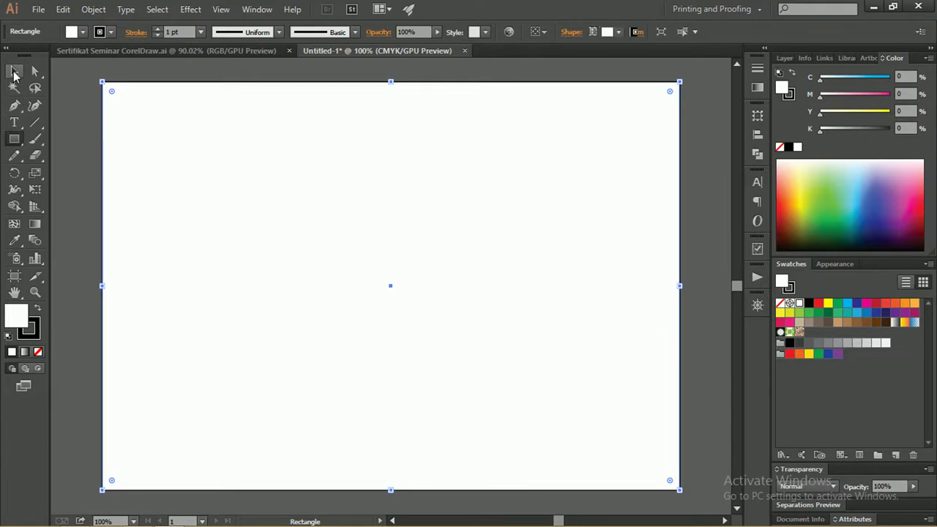
left_click(15, 71)
left_click(83, 105)
left_click(192, 152)
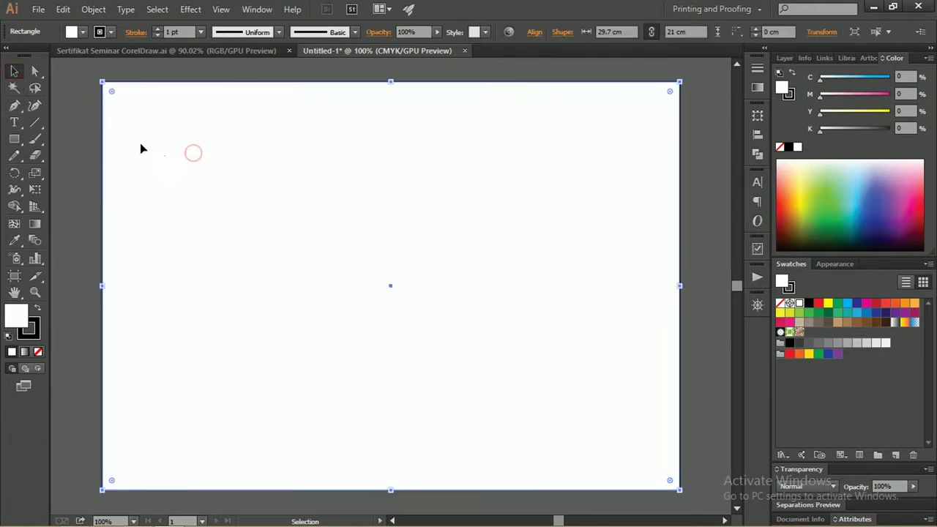
left_click_drag(141, 149, 215, 180)
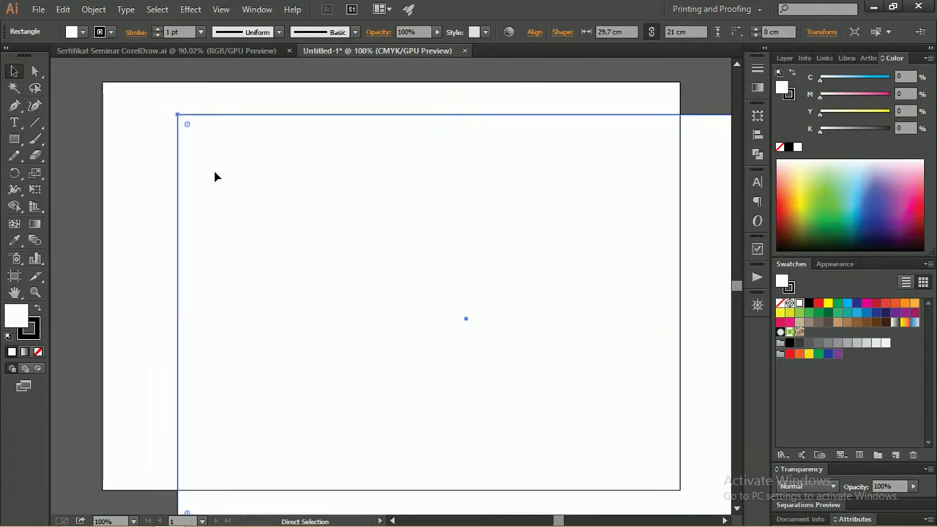
key("ctrl+z")
key("ctrl+minus")
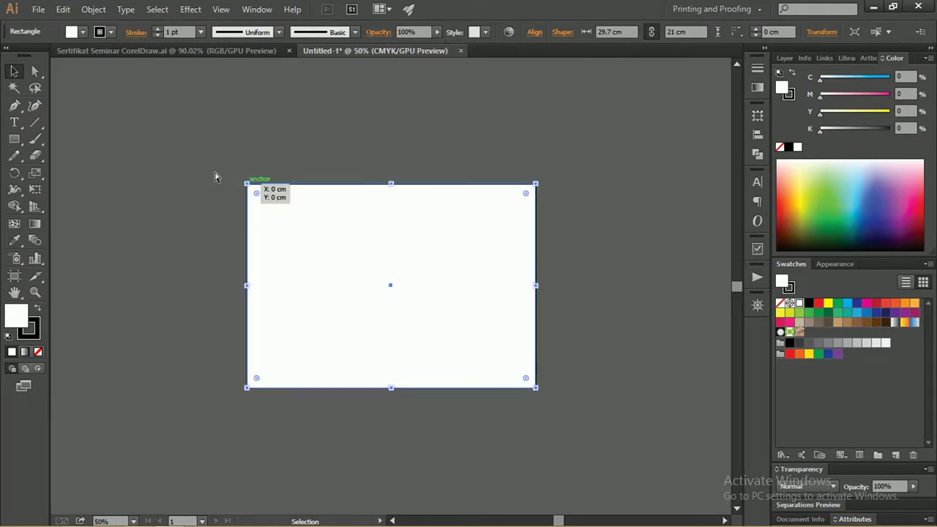
left_click_drag(215, 169, 163, 144)
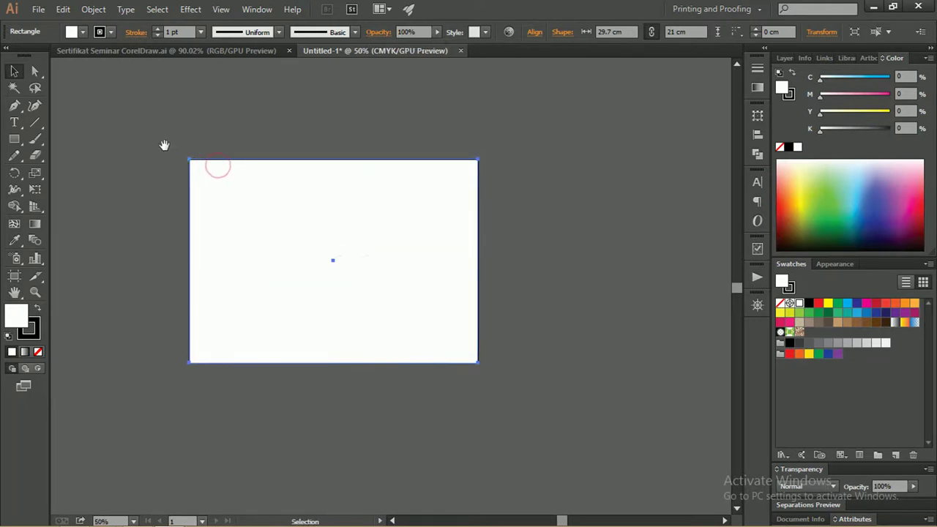
- Draw a long slanted line across the artboard's left, past top and bottom, and rotate it slightly
left_click(32, 124)
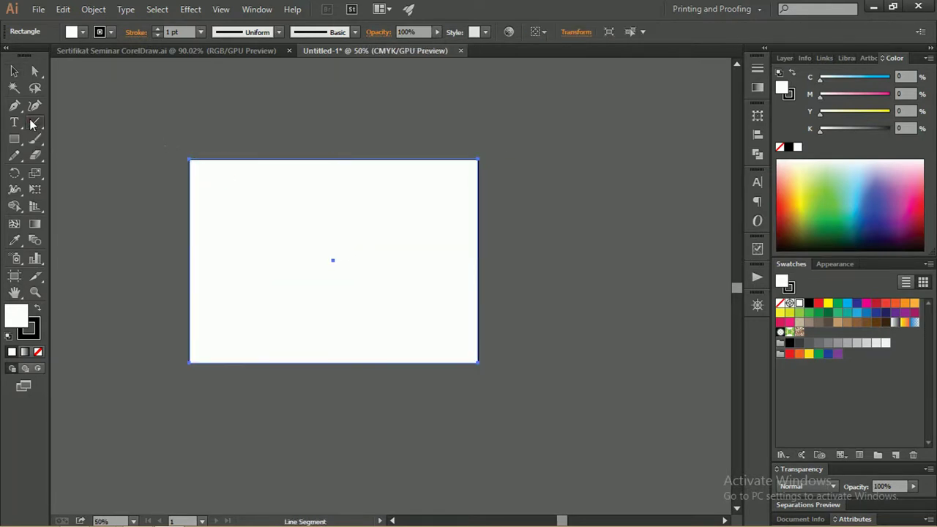
left_click_drag(235, 143, 185, 371)
key("z")
mouse_move(217, 329)
left_mouse_down()
mouse_move(261, 371)
mouse_move(244, 346)
mouse_move(203, 326)
mouse_move(303, 351)
mouse_move(159, 293)
mouse_move(177, 291)
mouse_move(148, 275)
left_mouse_up()
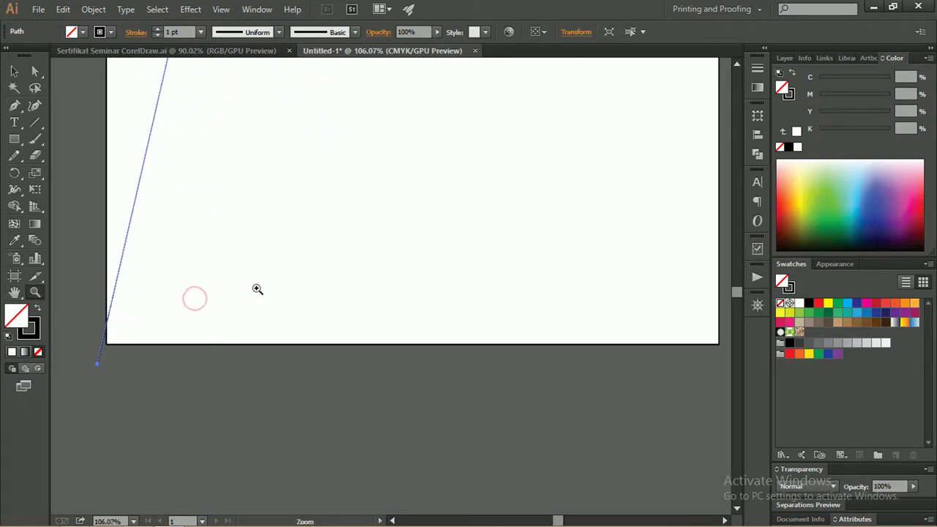
mouse_move(257, 288)
left_mouse_down()
mouse_move(182, 256)
mouse_move(220, 327)
left_mouse_up()
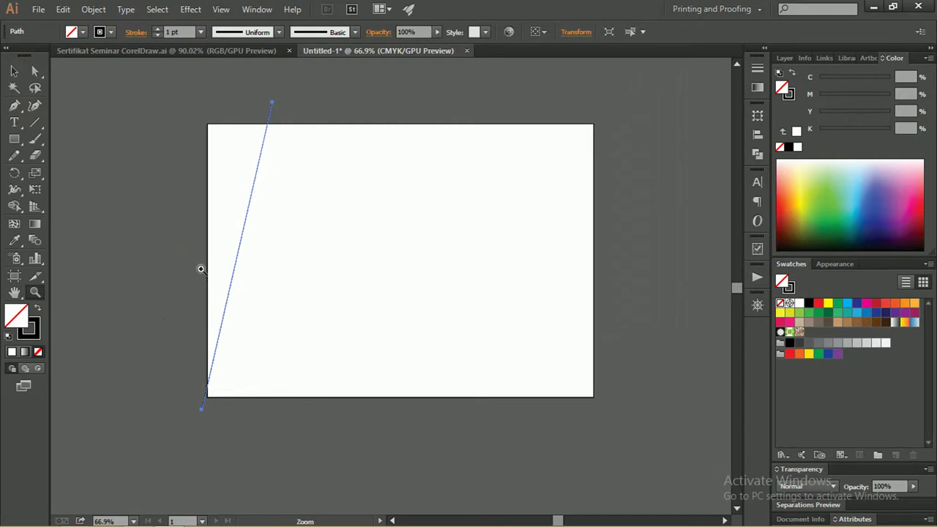
key("v")
left_click(244, 215)
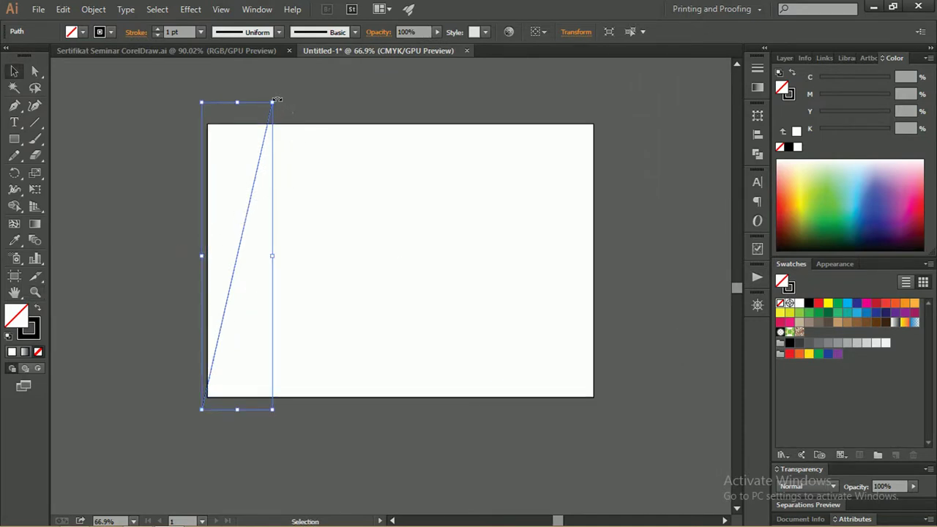
left_click_drag(280, 100, 273, 98)
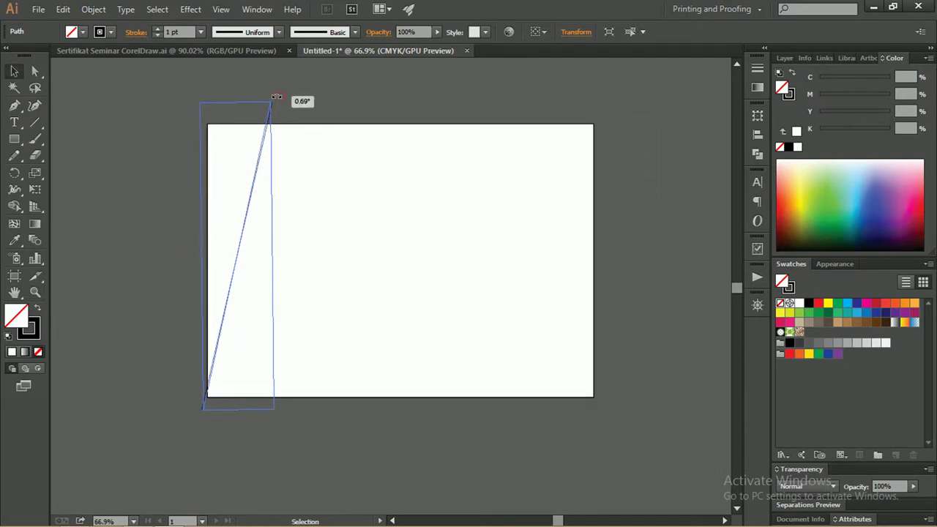
- Alt-drag copies of the slanted line to make three parallel slanted lines on the left
left_click(271, 125)
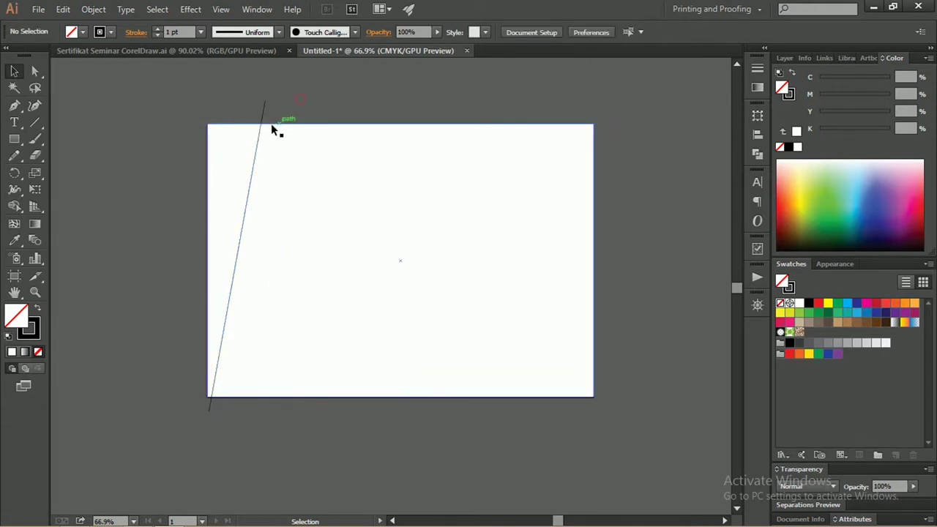
left_click(263, 120)
left_click_drag(263, 119, 262, 118)
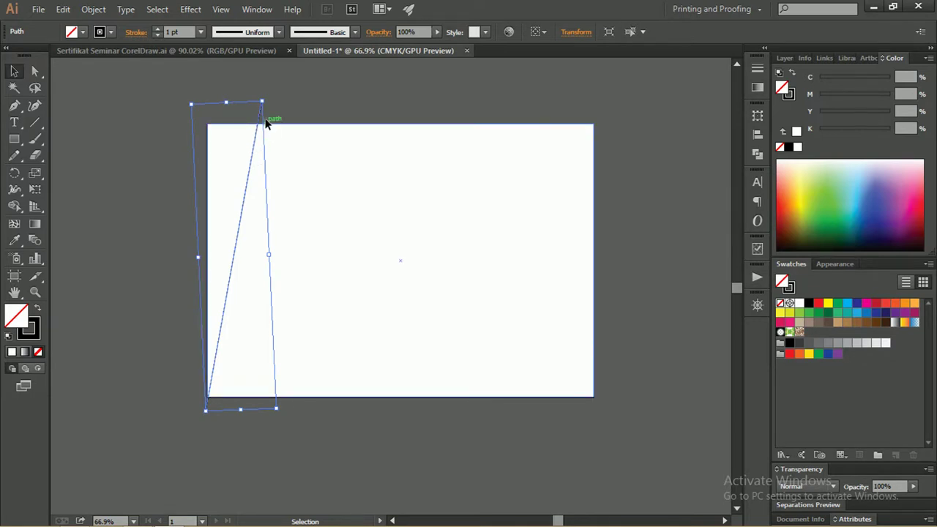
mouse_move(261, 121)
left_mouse_down()
mouse_move(270, 125)
mouse_move(237, 125)
left_mouse_up()
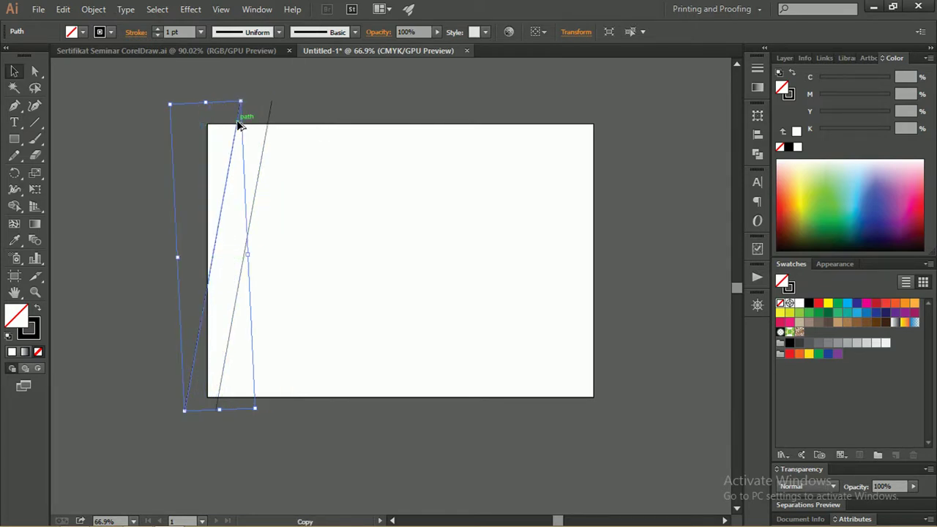
left_click(291, 102)
left_click(268, 115)
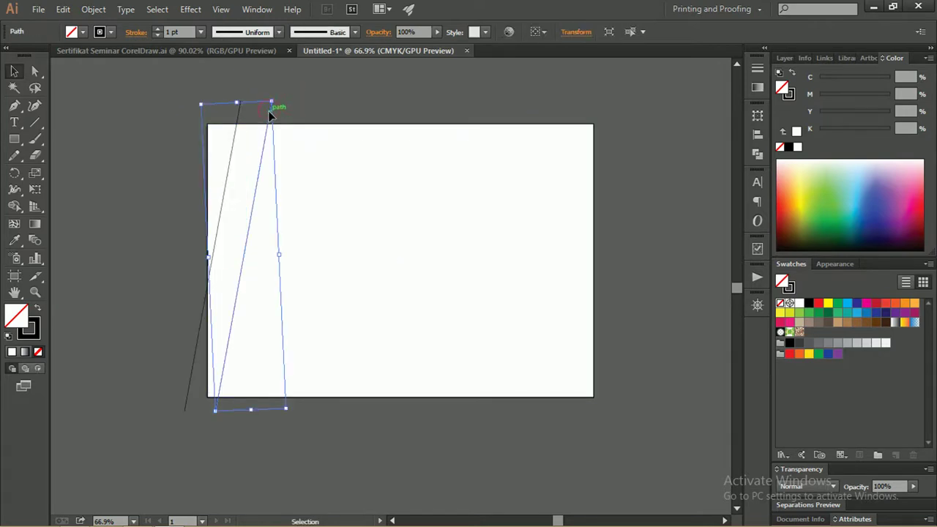
left_click_drag(269, 115, 270, 115)
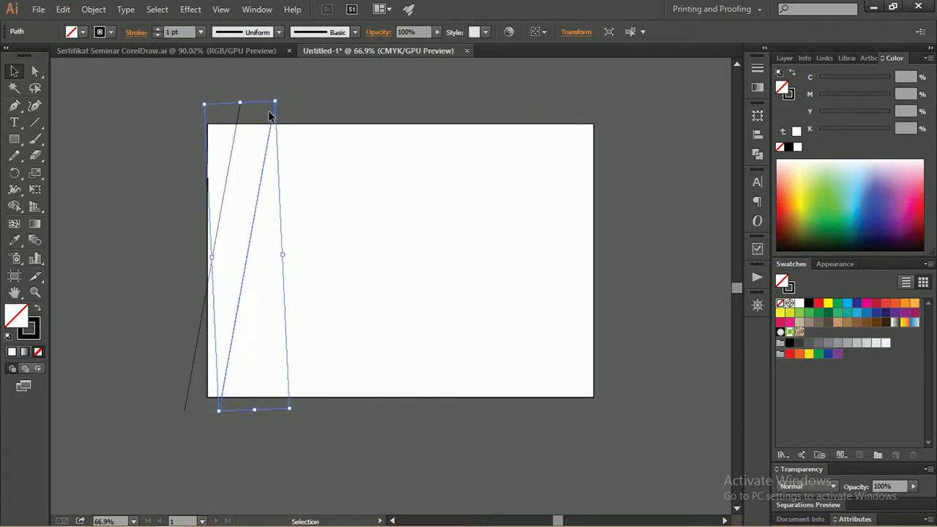
key("Right")
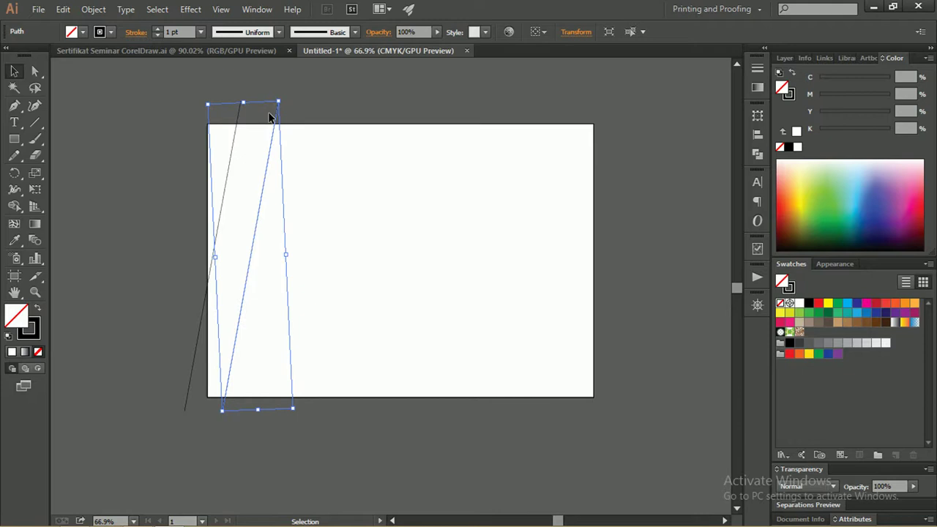
left_click_drag(276, 117, 308, 122)
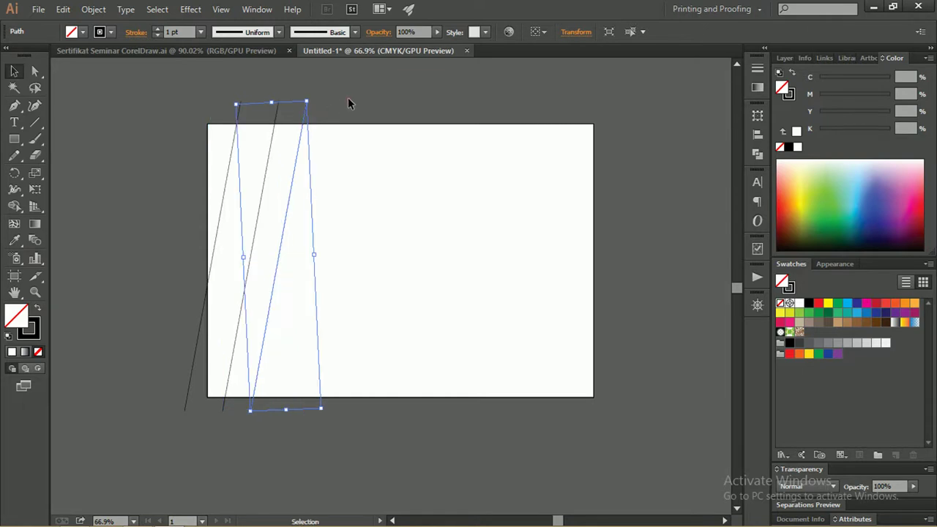
left_click(348, 99)
- Copy the slanted line onto the rectangle's right edge
left_click(306, 106)
left_click(330, 104)
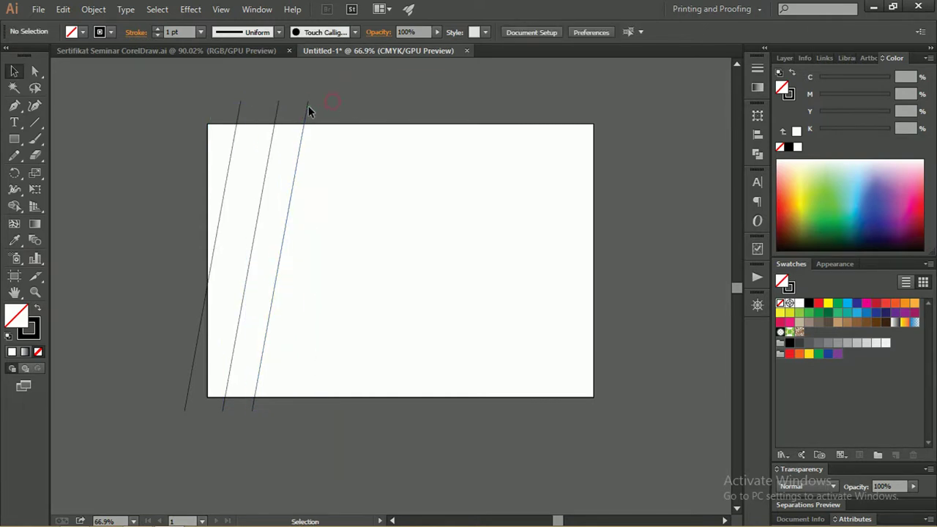
left_click(308, 109)
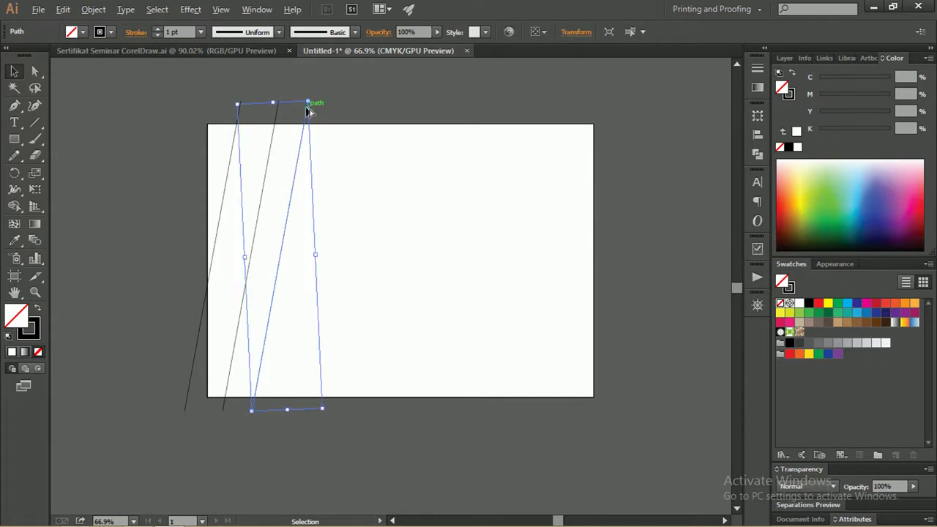
mouse_move(305, 106)
left_mouse_down()
mouse_move(589, 133)
mouse_move(604, 137)
mouse_move(619, 164)
left_mouse_up()
left_click(665, 205)
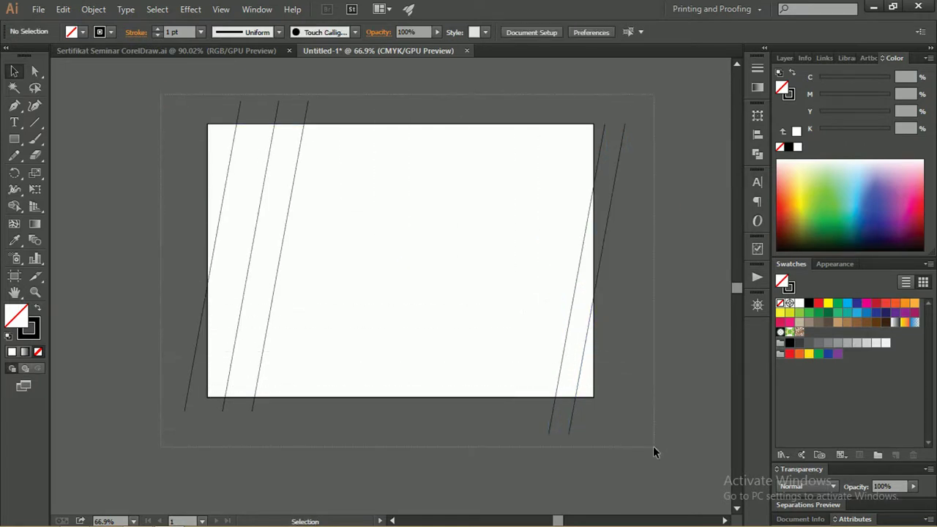
- Select the lines and rectangle, choose Shape Builder, and set the fill to orange C0 M35 Y85 K0
left_click_drag(169, 101, 651, 447)
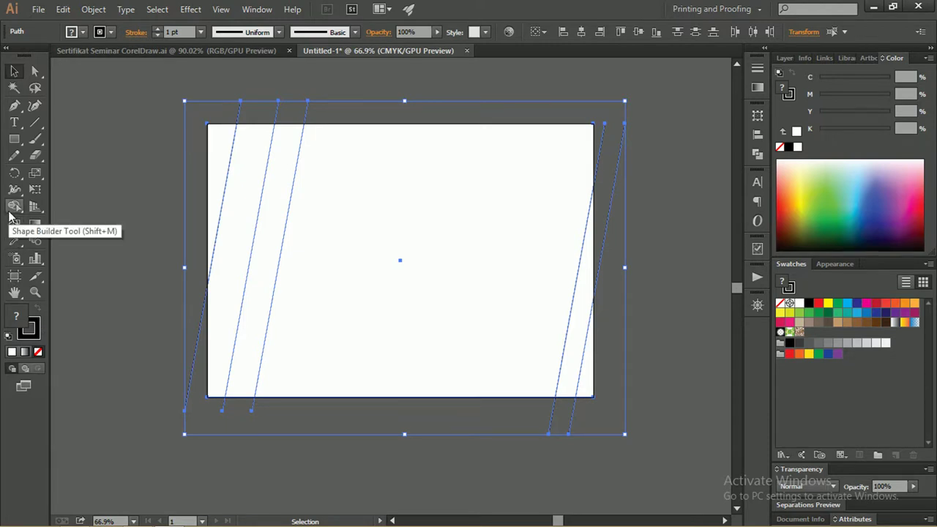
left_click(10, 211)
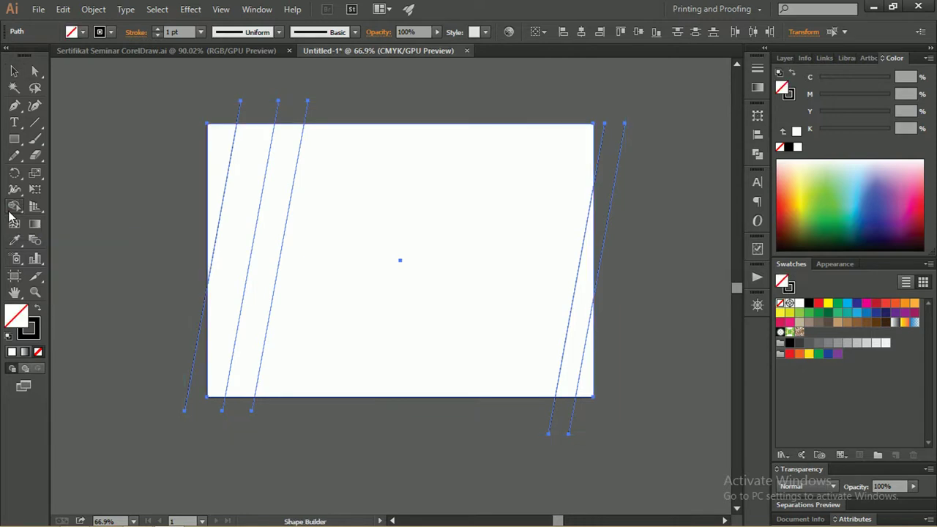
double_click(22, 315)
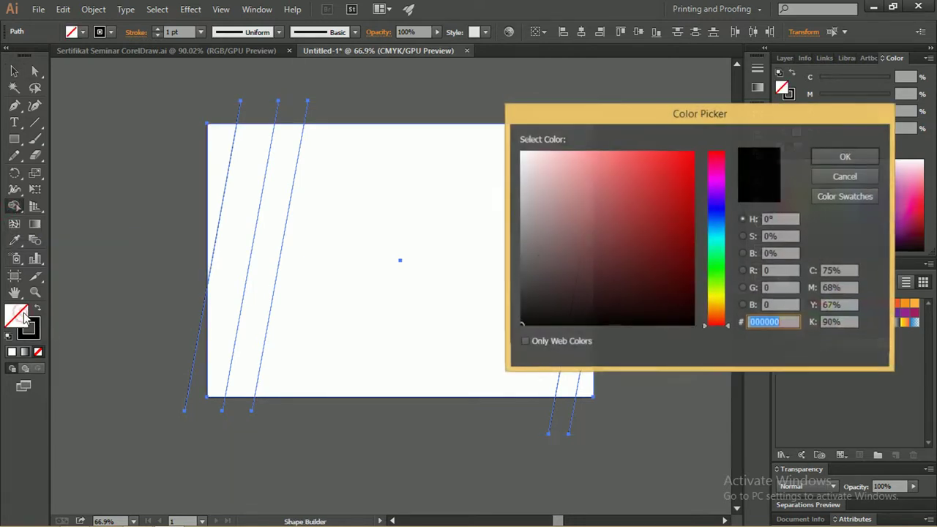
left_click(718, 303)
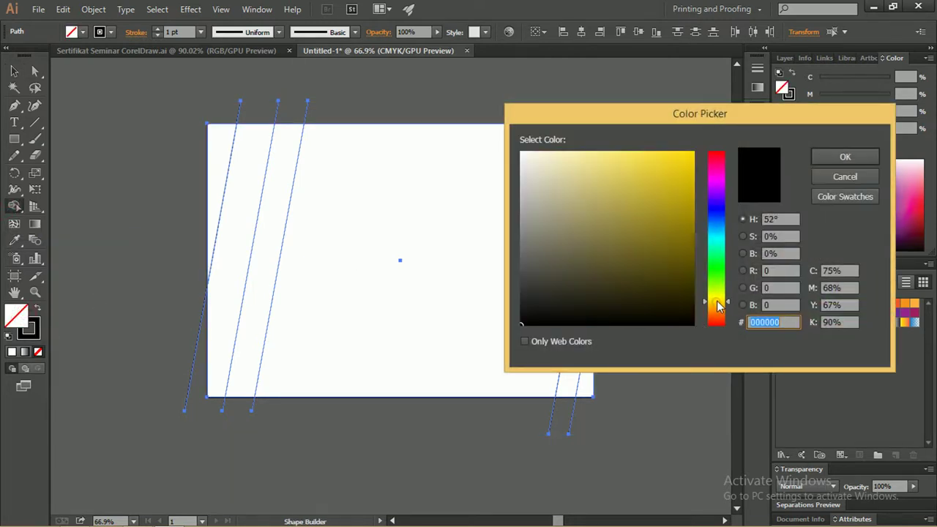
left_click(833, 156)
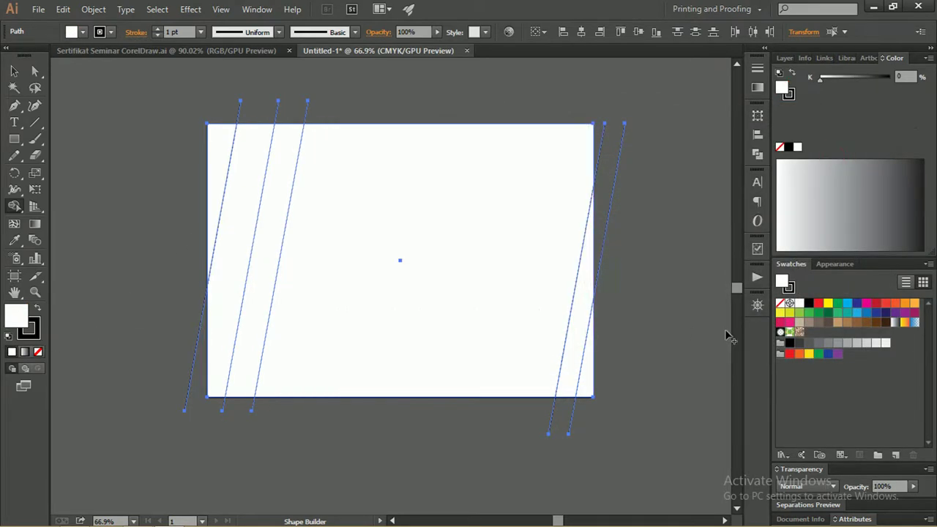
left_click(905, 303)
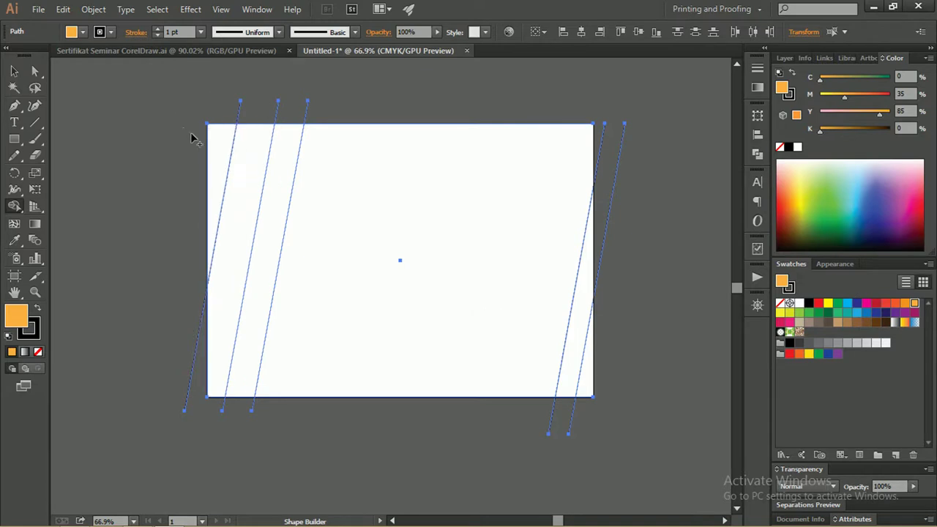
left_click(29, 328)
left_click(19, 311)
- Fill the three left strips and both parts of the right sliver orange
left_click(223, 135)
left_click(245, 171)
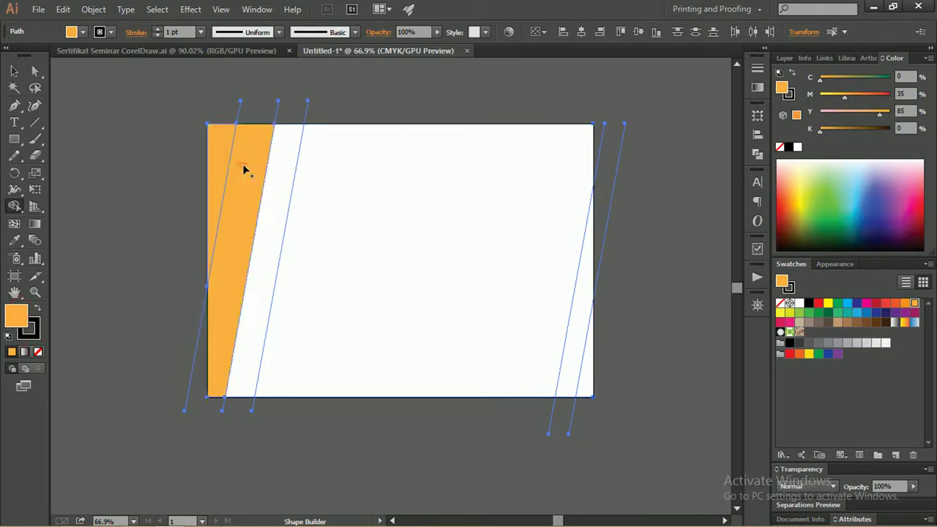
left_click(277, 172)
left_click(574, 322)
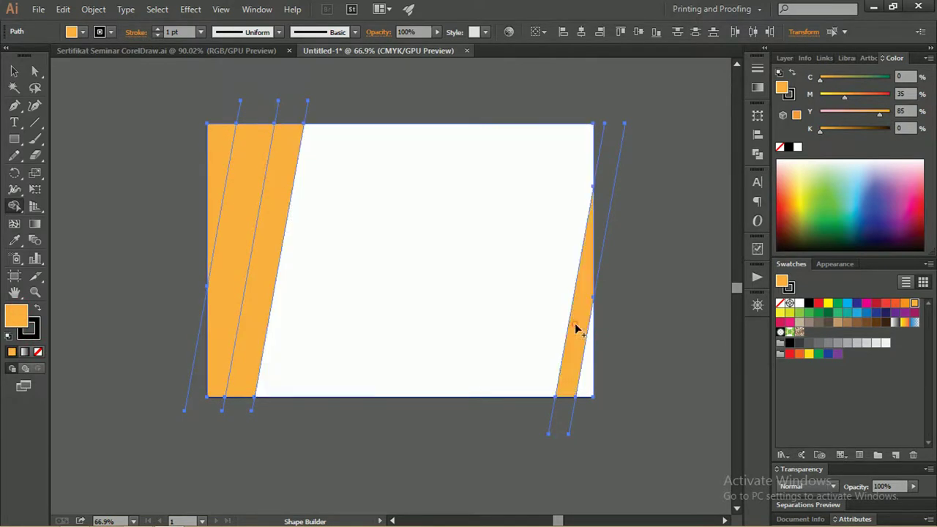
left_click(585, 357)
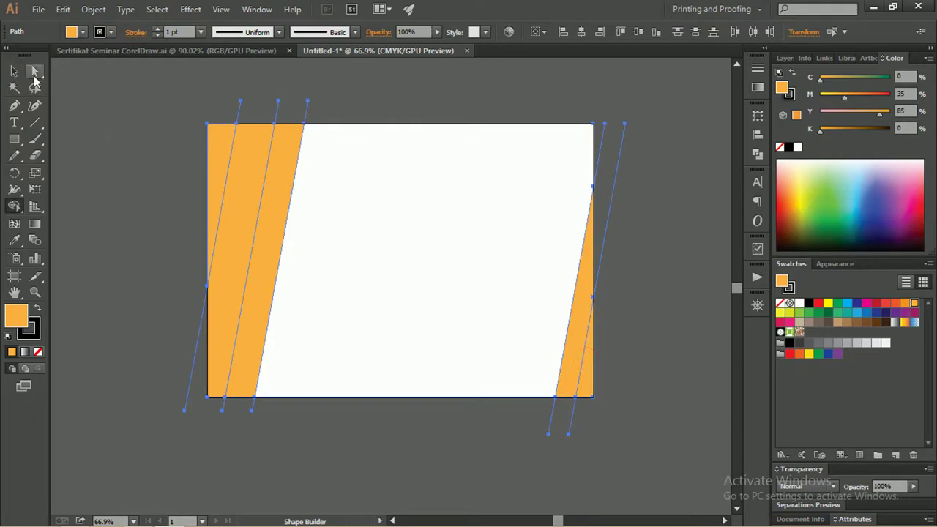
left_click(14, 71)
left_click(121, 107)
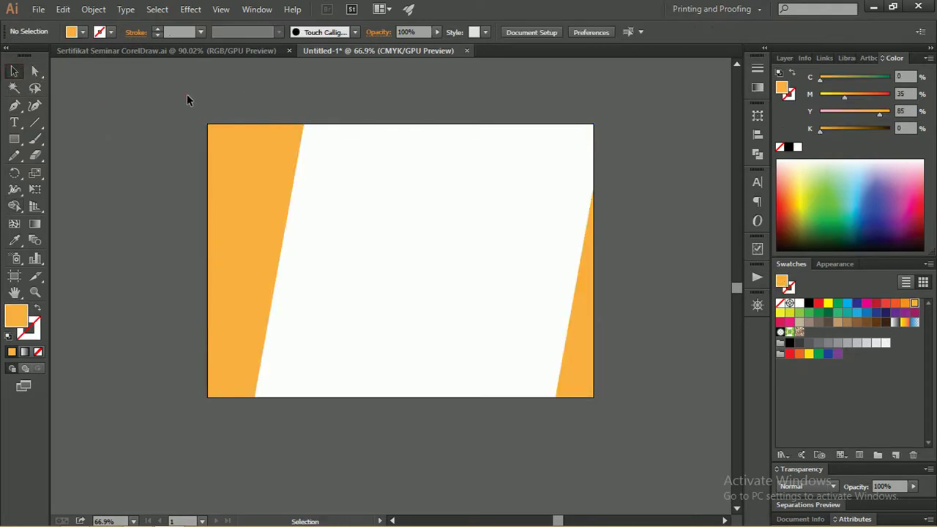
left_click_drag(152, 84, 355, 123)
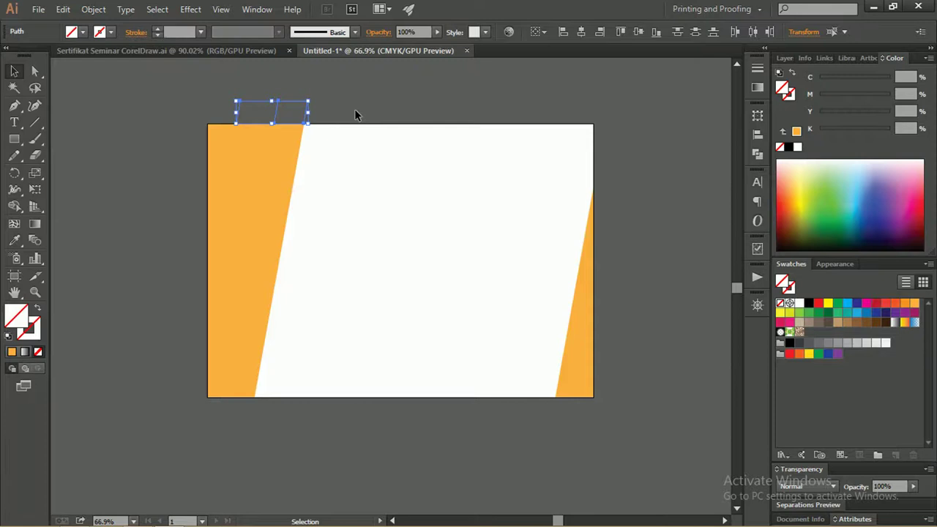
- Delete the leftover line pieces hanging to the right of and below the artboard
left_click(354, 108)
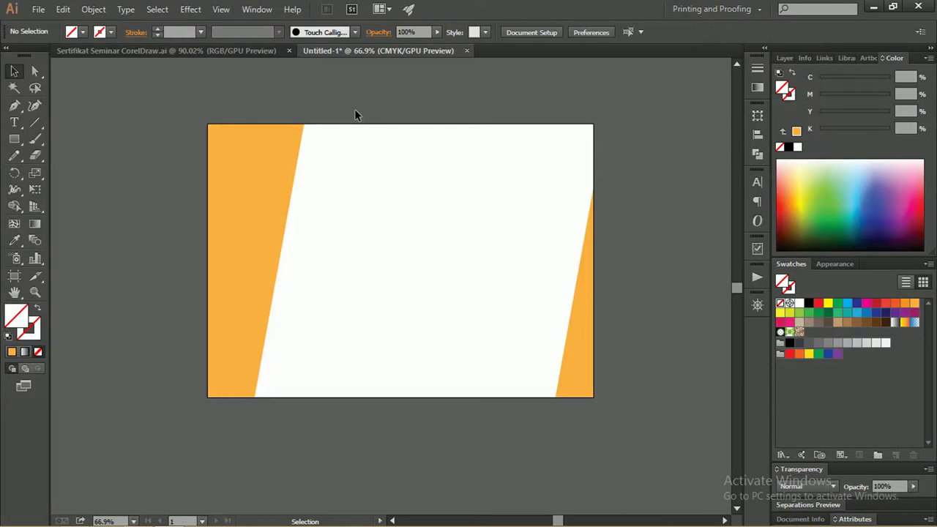
left_click_drag(626, 197, 597, 439)
key("Delete")
mouse_move(598, 432)
left_mouse_down()
mouse_move(190, 410)
mouse_move(170, 398)
left_mouse_up()
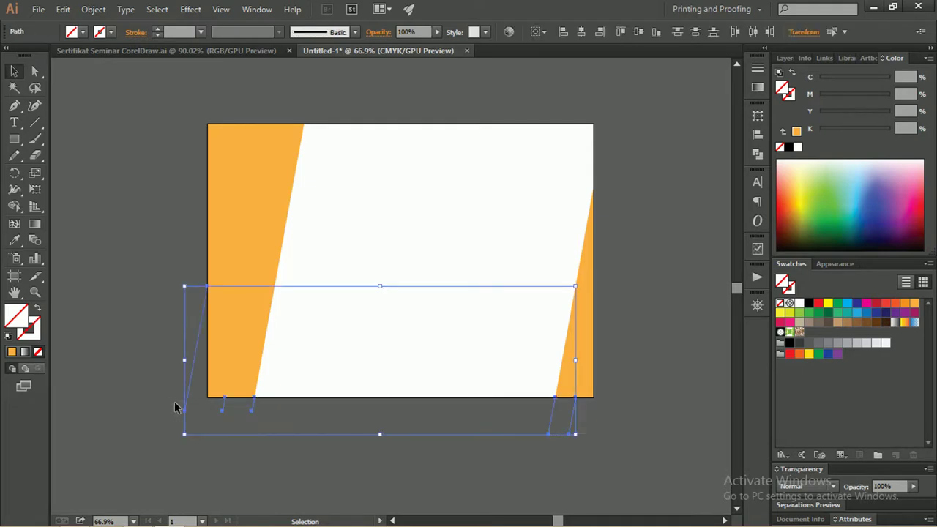
key("ctrl+h")
left_click(176, 409)
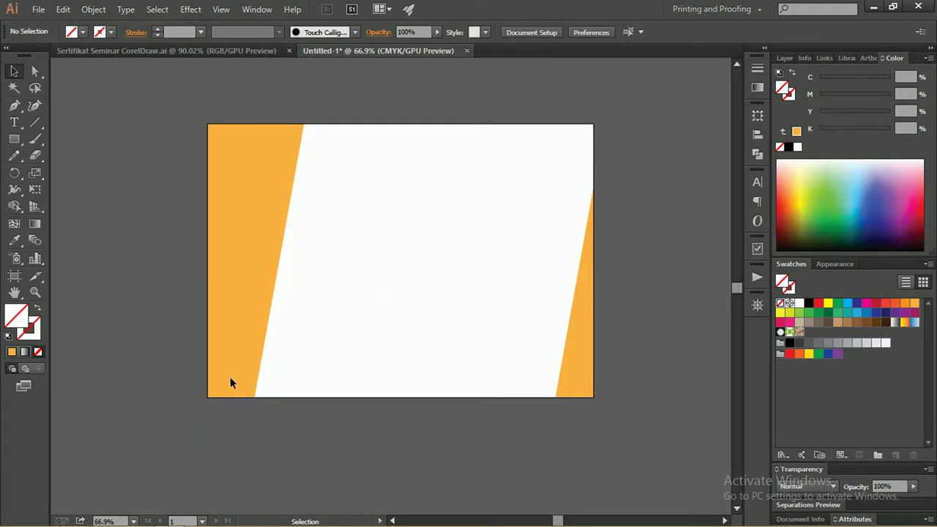
left_click_drag(219, 191, 218, 148)
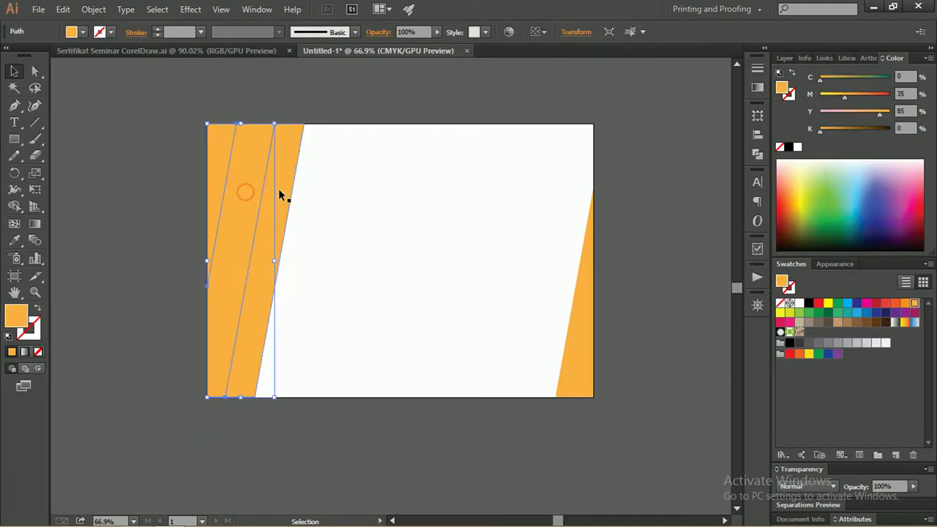
- Apply a linear gradient to the thin top-left sliver
left_click(32, 223)
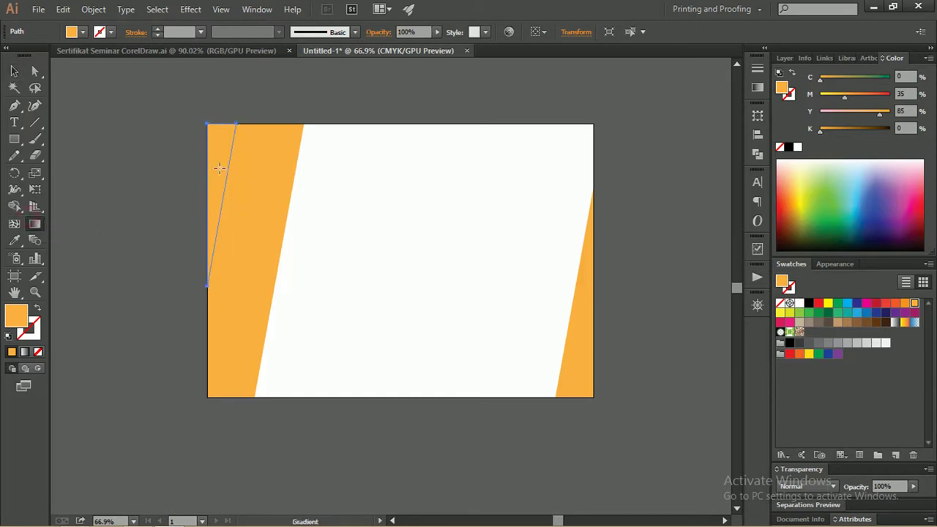
left_click_drag(220, 157, 232, 272)
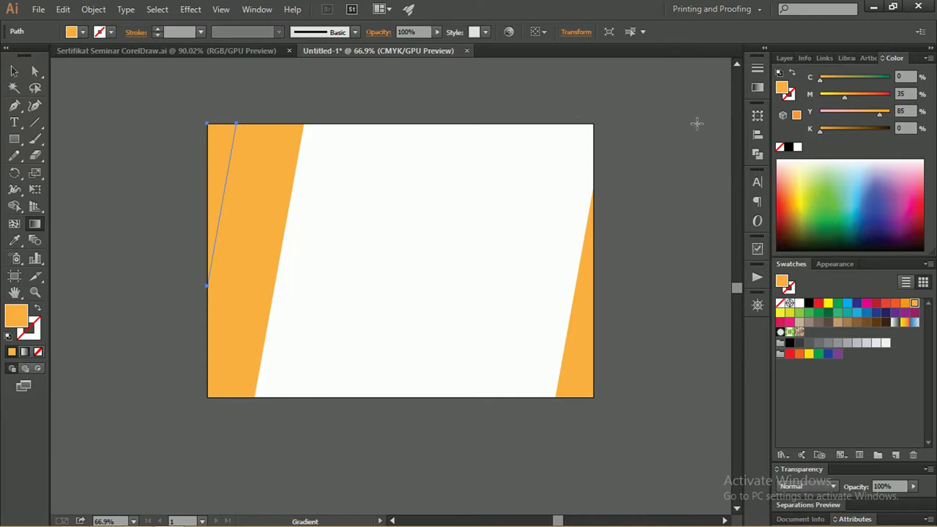
left_click(757, 88)
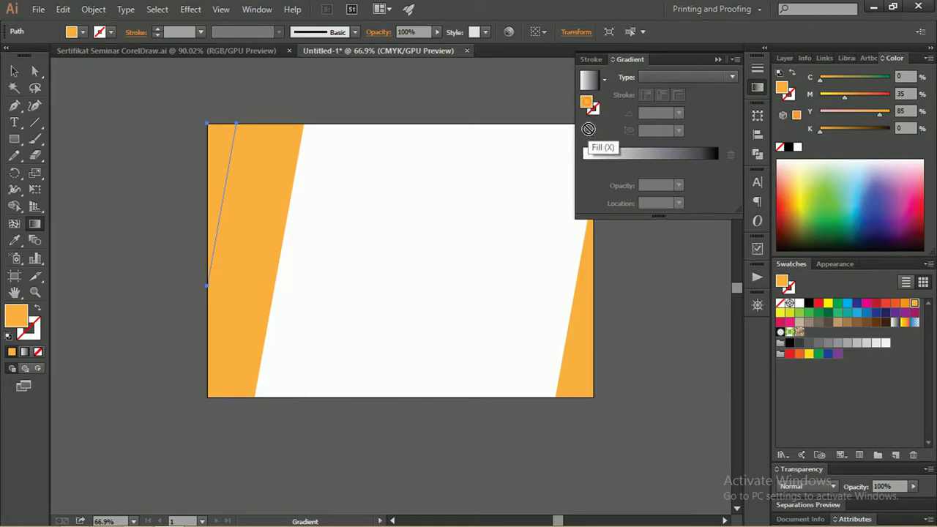
left_click(601, 162)
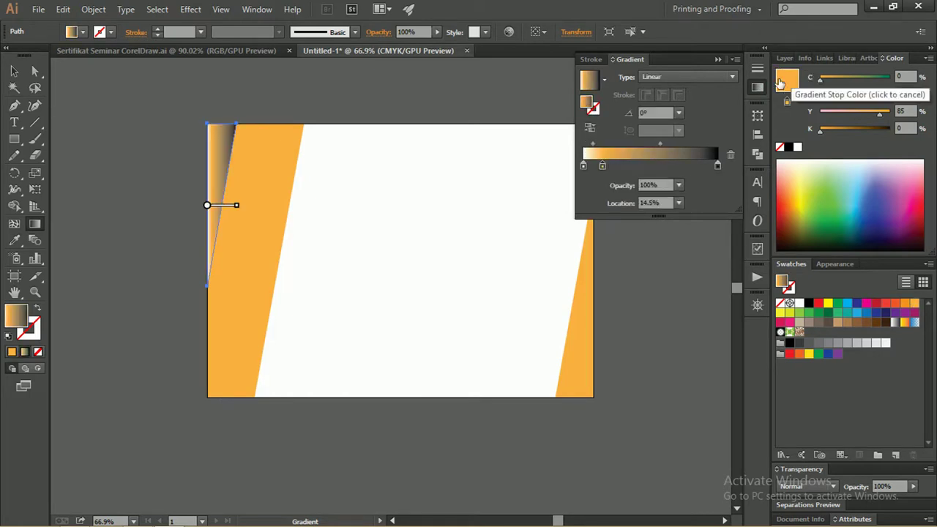
left_click(257, 8)
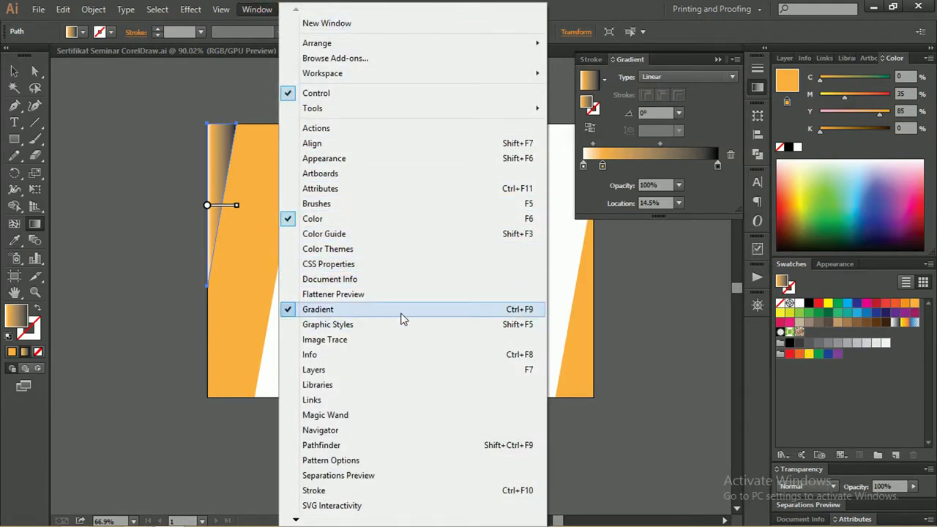
left_click(618, 99)
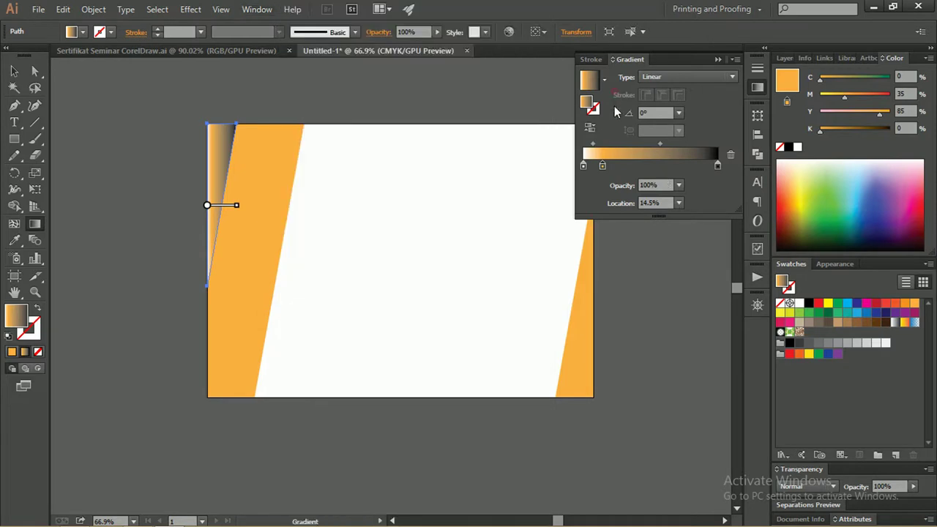
- Remove the extra gradient stops and make both remaining stops orange (C0 M35 Y85 K0)
left_click(583, 165)
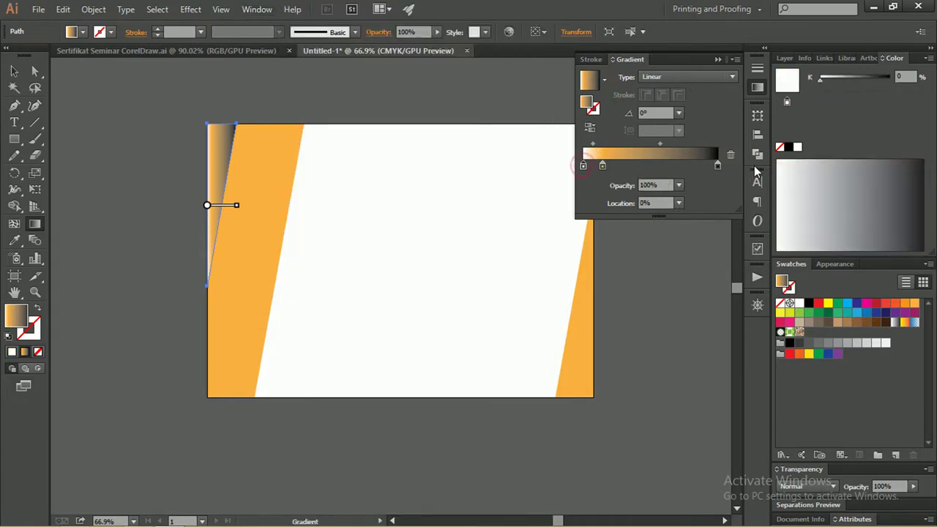
left_click(730, 156)
left_click_drag(614, 167, 663, 167)
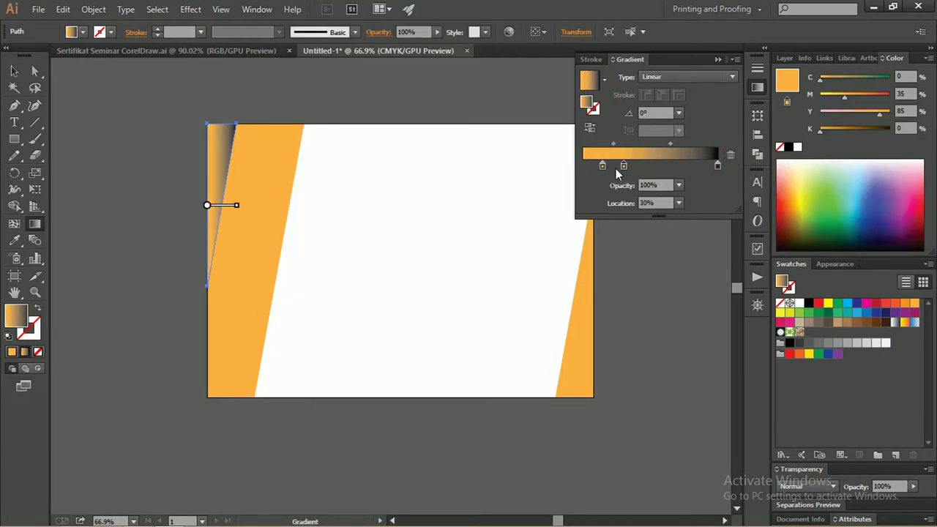
left_click(717, 166)
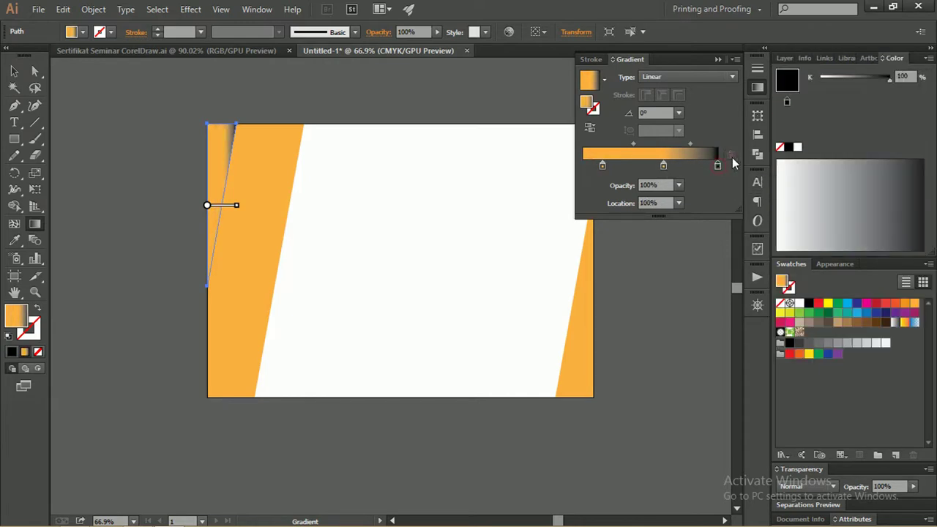
mouse_move(663, 165)
left_mouse_down()
mouse_move(717, 165)
mouse_move(638, 174)
mouse_move(556, 164)
left_mouse_up()
left_click(600, 166)
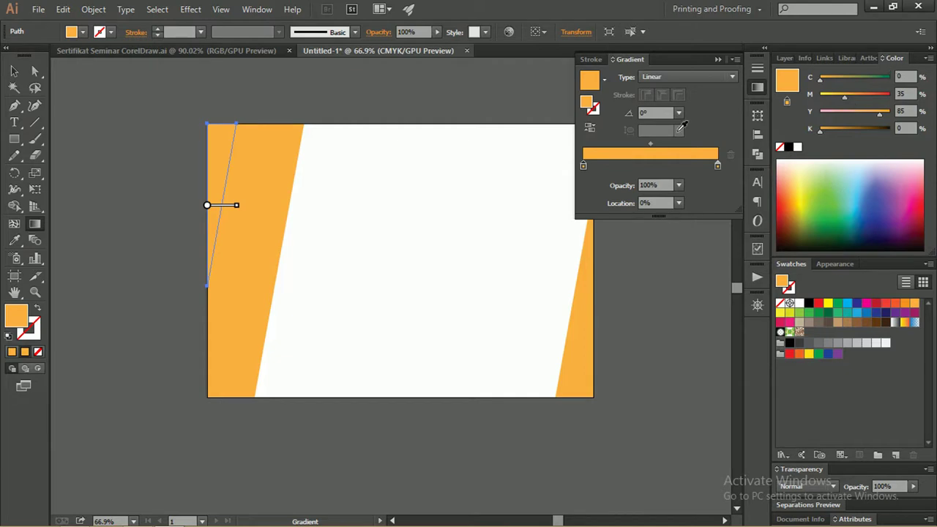
- Recolour the sliver's gradient yellow to golden (M 0 and M 14), running top to bottom at -101.5°
left_click(714, 9)
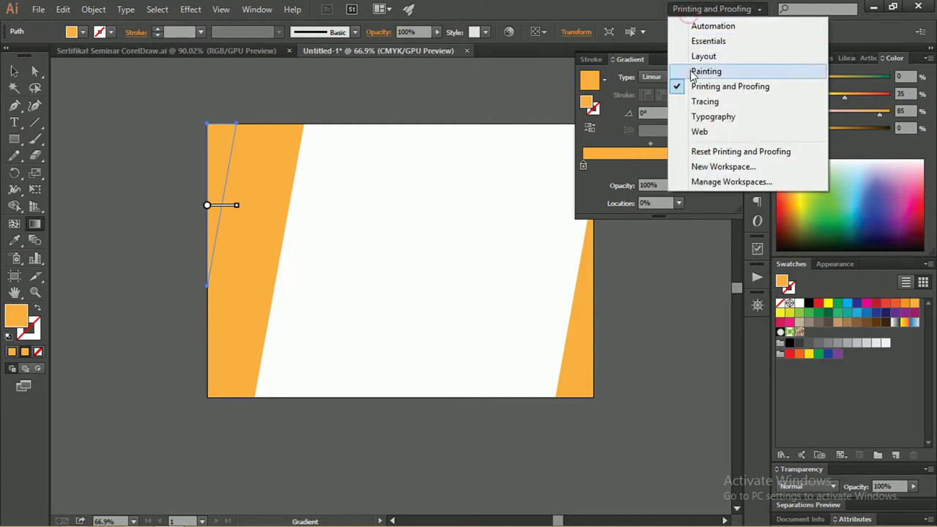
left_click(269, 10)
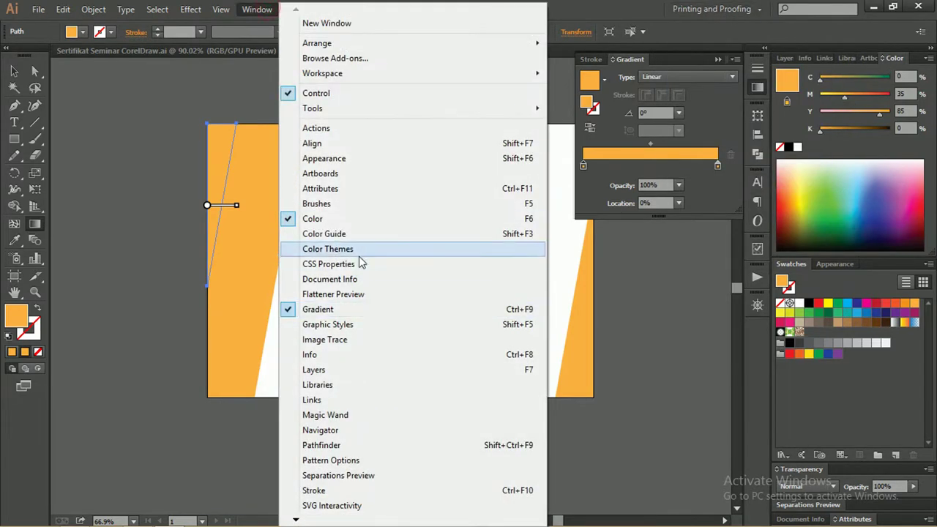
left_click(842, 100)
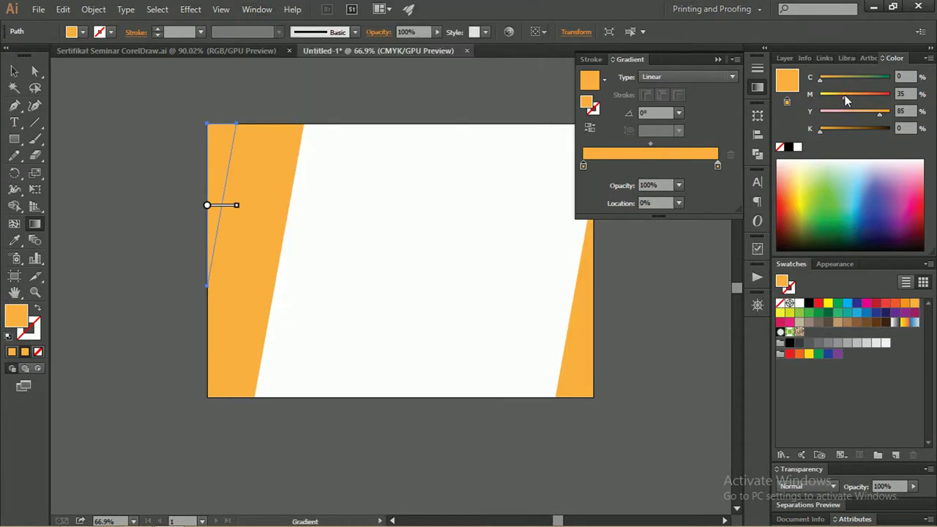
left_click_drag(843, 99, 803, 99)
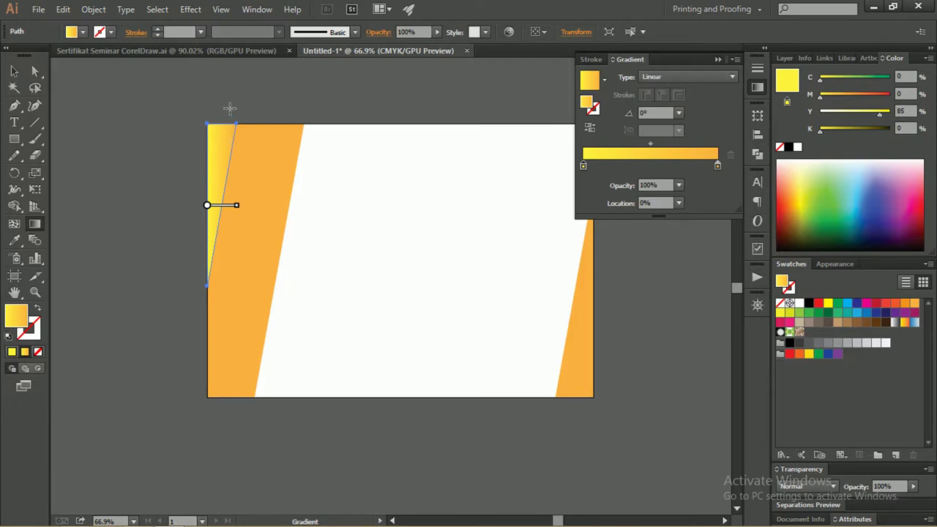
left_click_drag(221, 119, 195, 254)
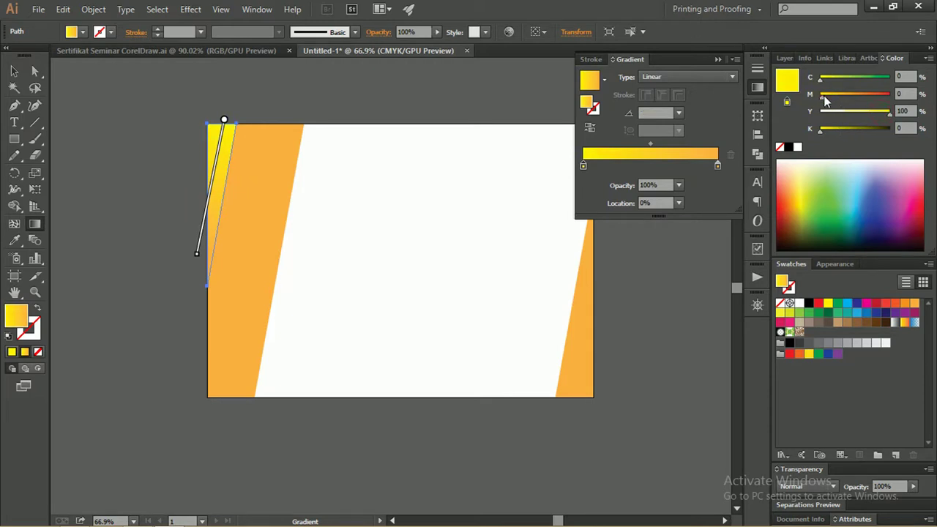
left_click_drag(824, 96, 830, 96)
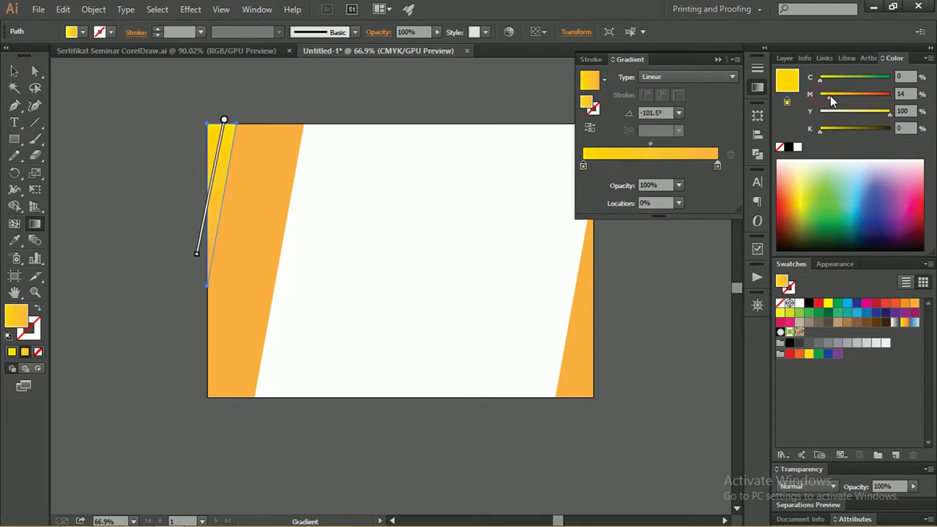
left_click(14, 71)
left_click(106, 99)
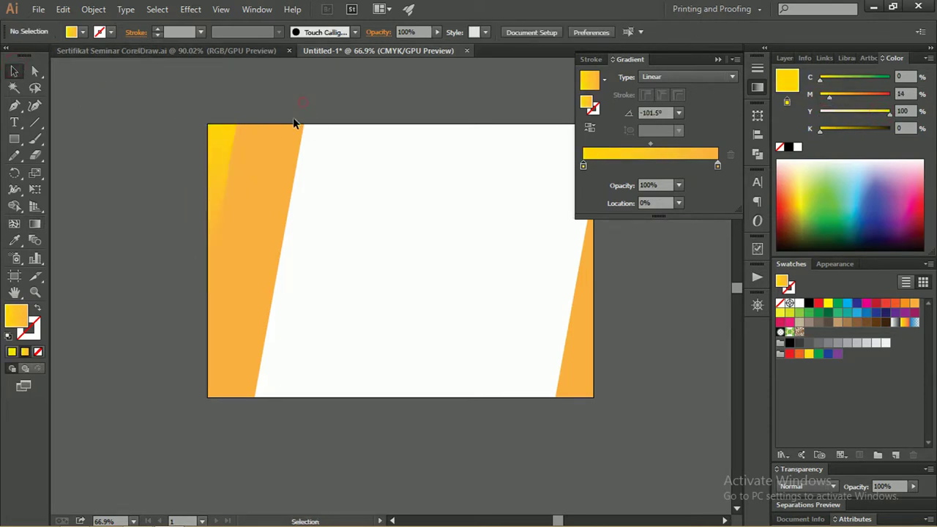
- Copy the sliver's yellow gradient onto the adjacent strip, run it vertically, and yellow its end colour
left_click(254, 154)
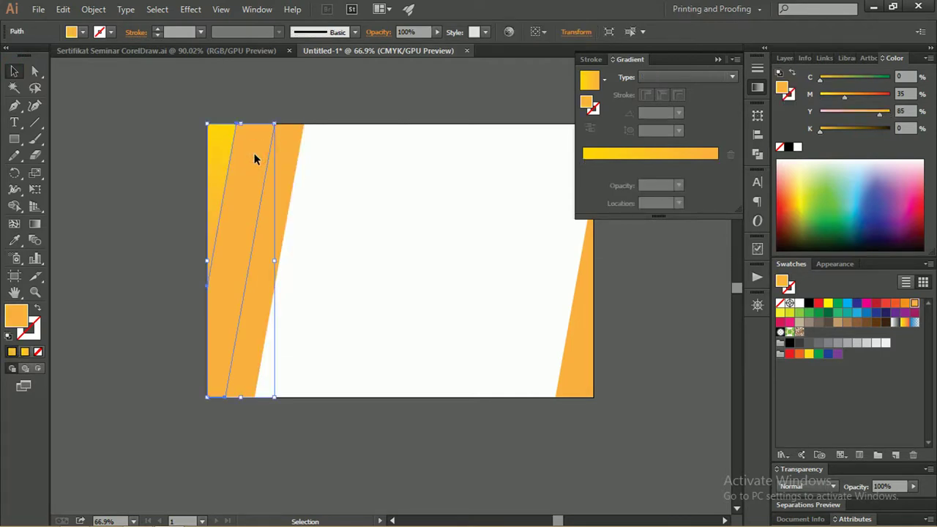
key("i")
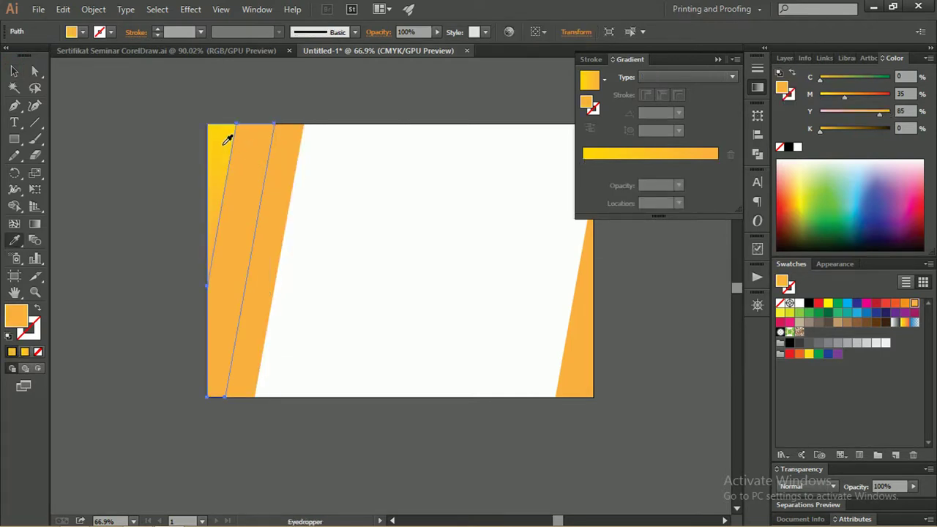
left_click(226, 139)
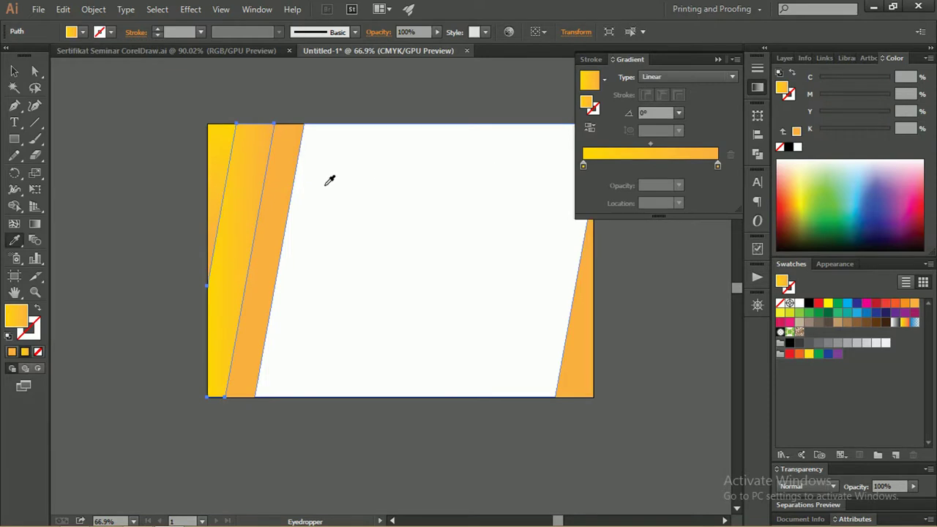
key("g")
left_click_drag(257, 114, 223, 300)
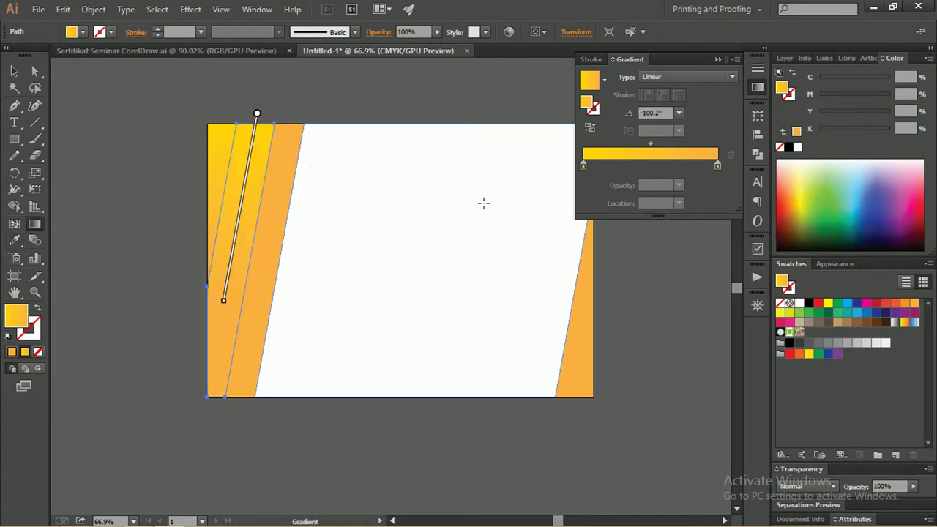
double_click(717, 165)
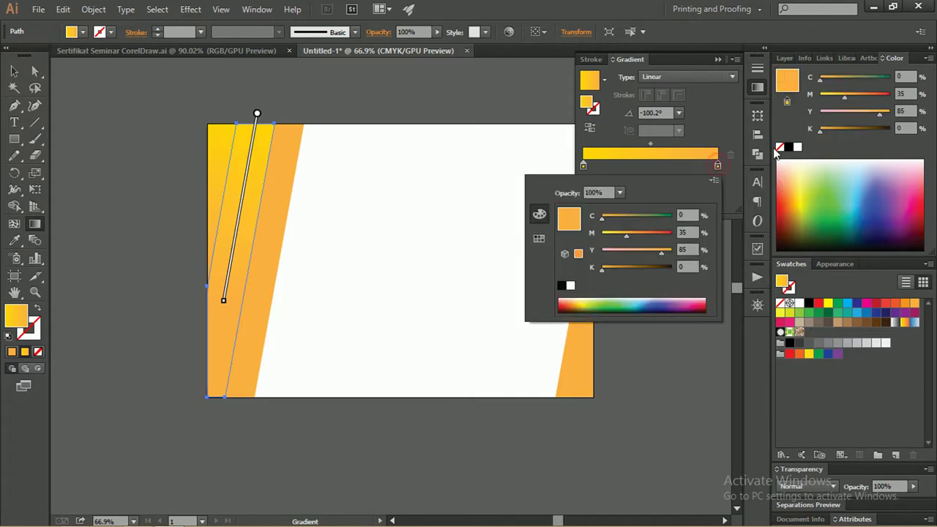
left_click(844, 100)
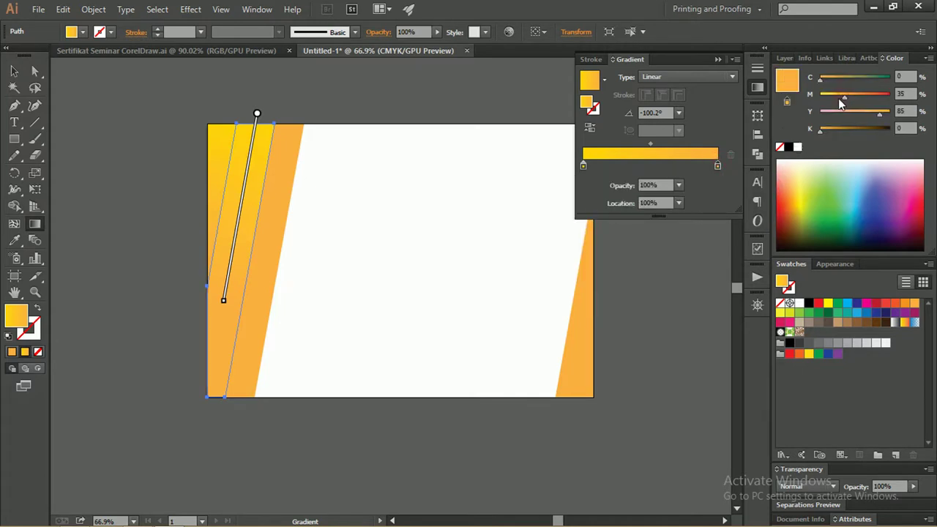
left_click_drag(843, 98, 832, 95)
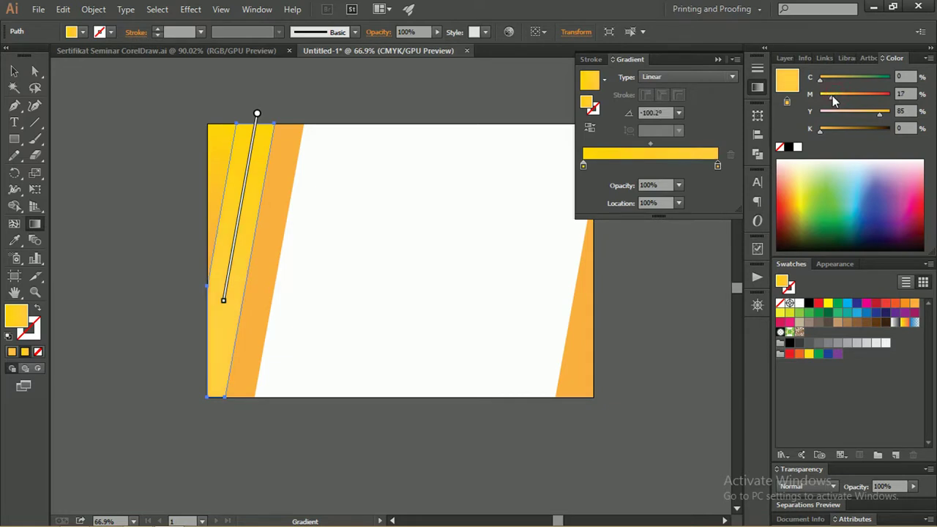
left_click(14, 71)
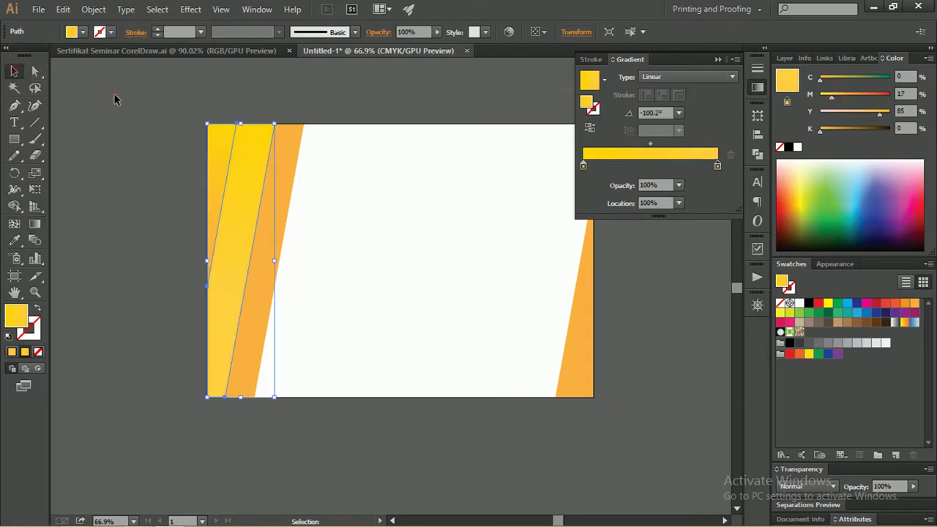
left_click(115, 97)
- Make the sliver's end colour slightly more yellow and move its golden stop to 84%
left_click(226, 130)
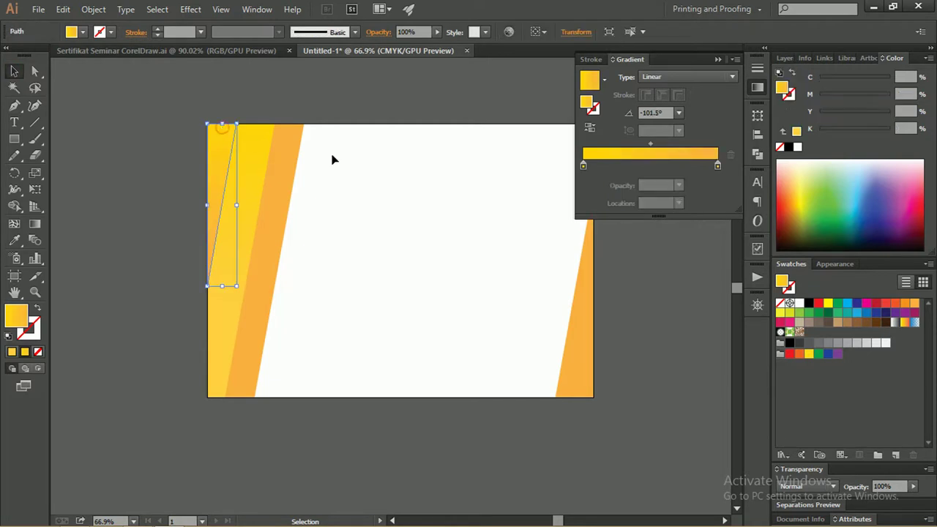
left_click(717, 165)
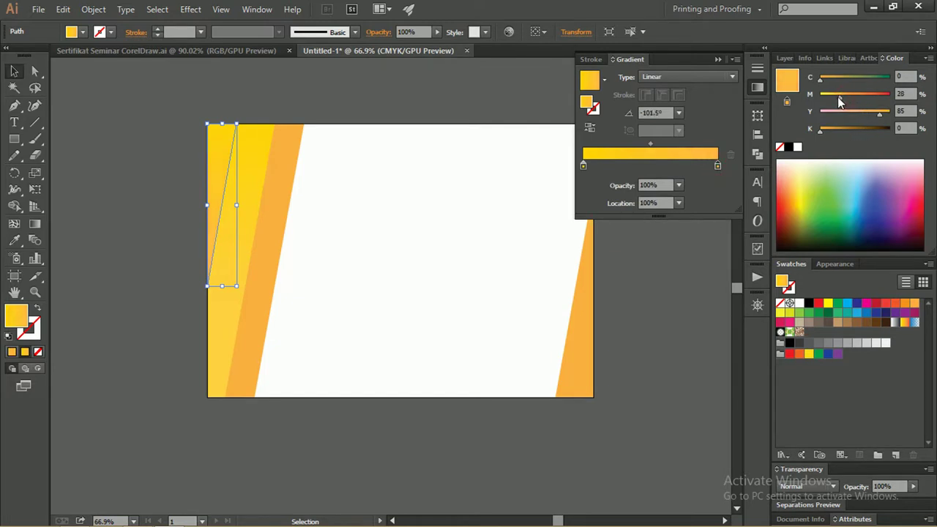
left_click_drag(838, 97, 836, 98)
left_click(77, 85)
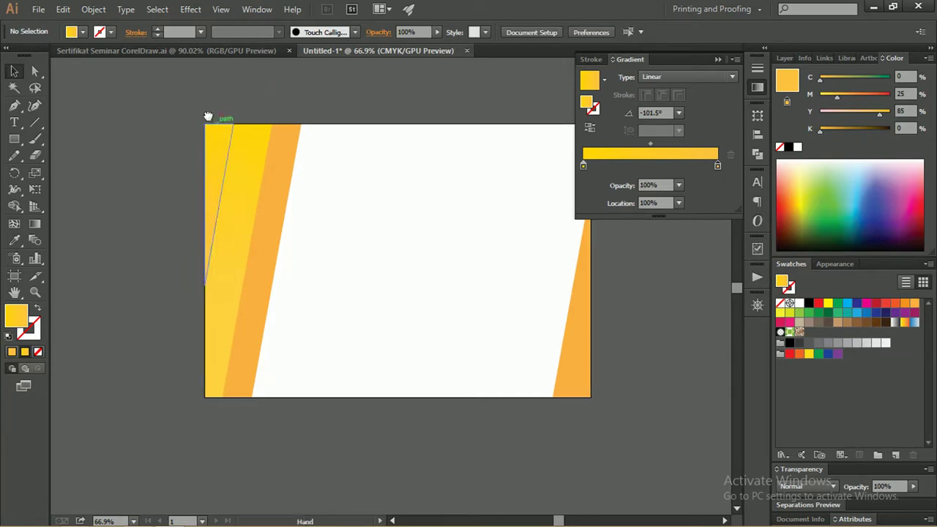
left_click(188, 129)
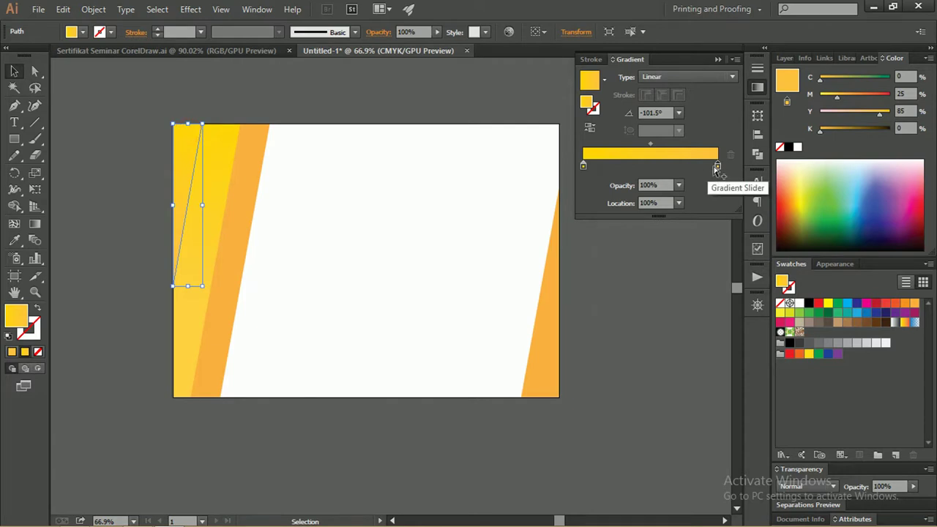
left_click_drag(718, 166, 700, 167)
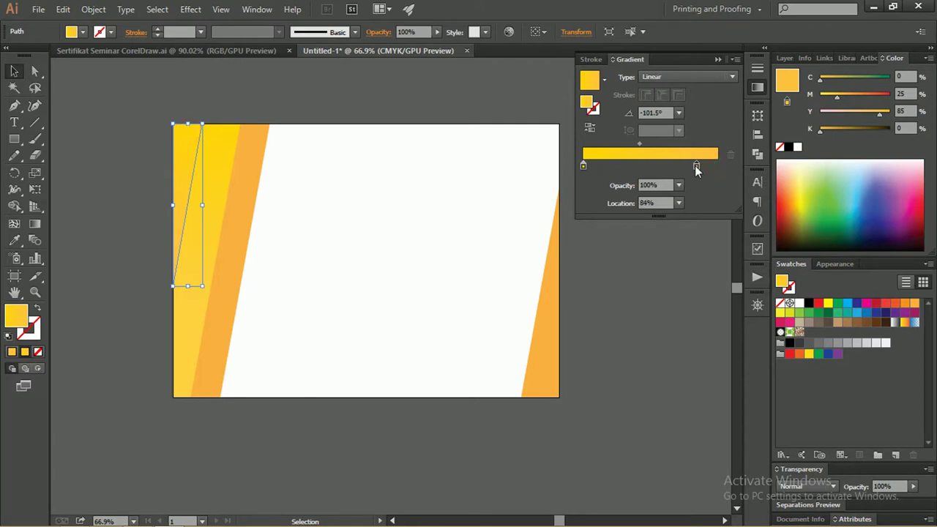
- Copy the yellow gradient onto the remaining orange strip on the left
left_click(170, 92)
left_click(261, 128)
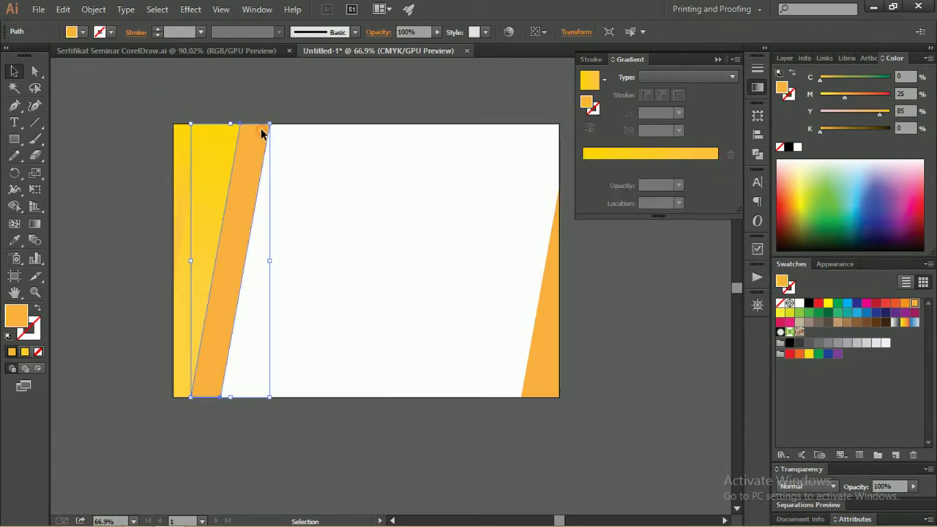
key("i")
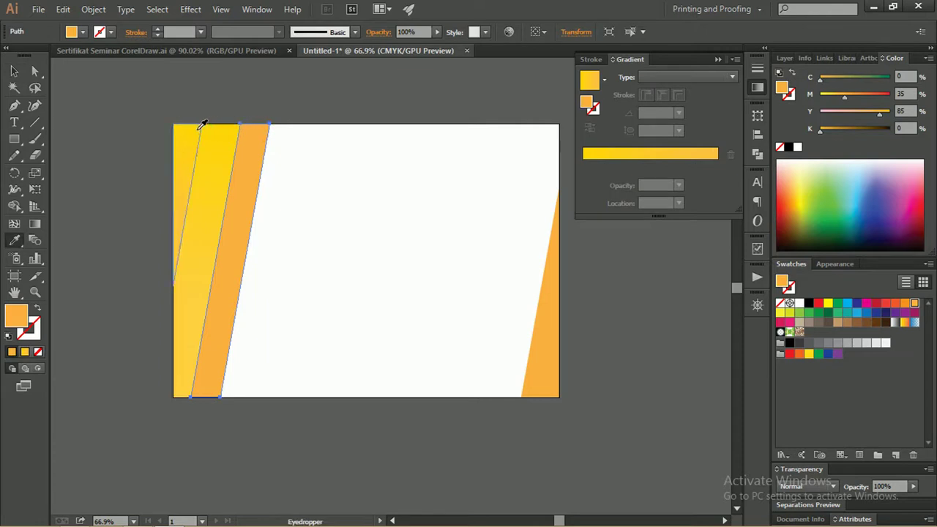
left_click(197, 131)
left_click(14, 71)
- Recolour the orange right-edge strip and bottom-right triangle with the left strip's yellow gradient
left_click(144, 81)
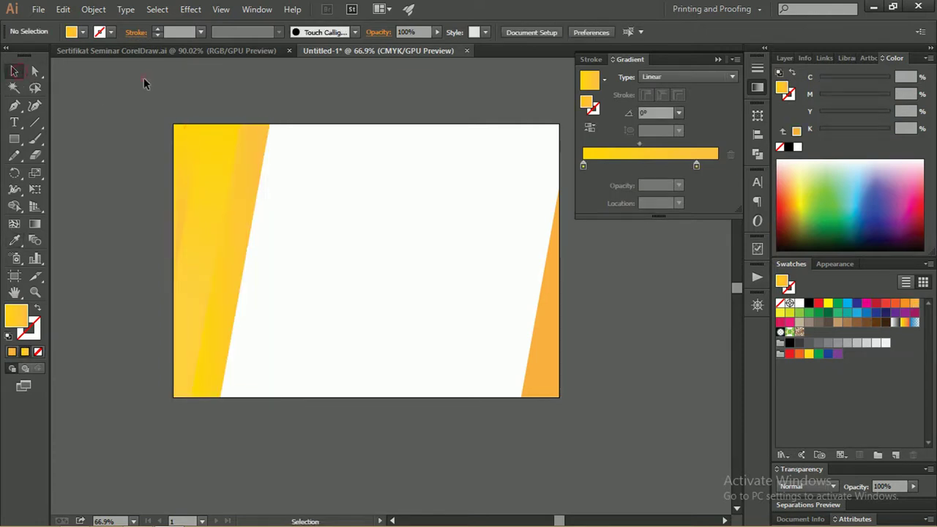
scroll(344, 176, "down", 1)
left_click(509, 278)
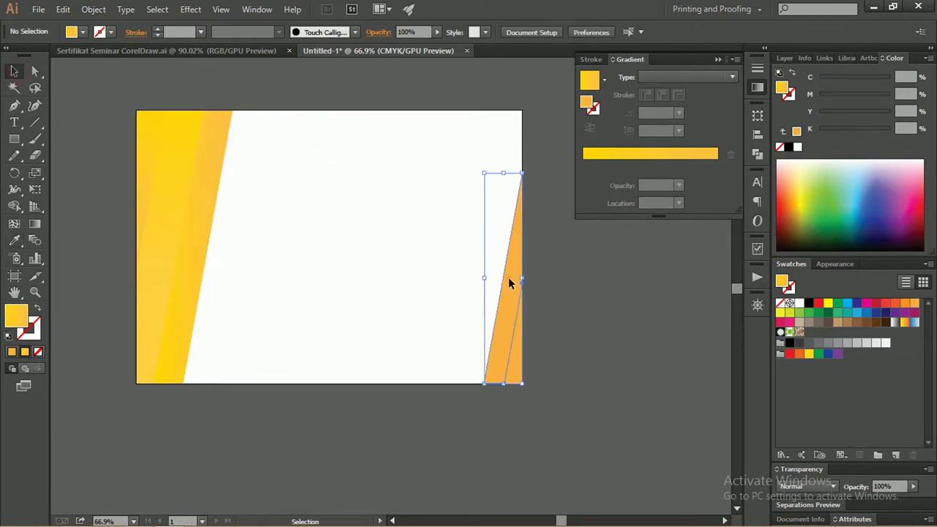
key("i")
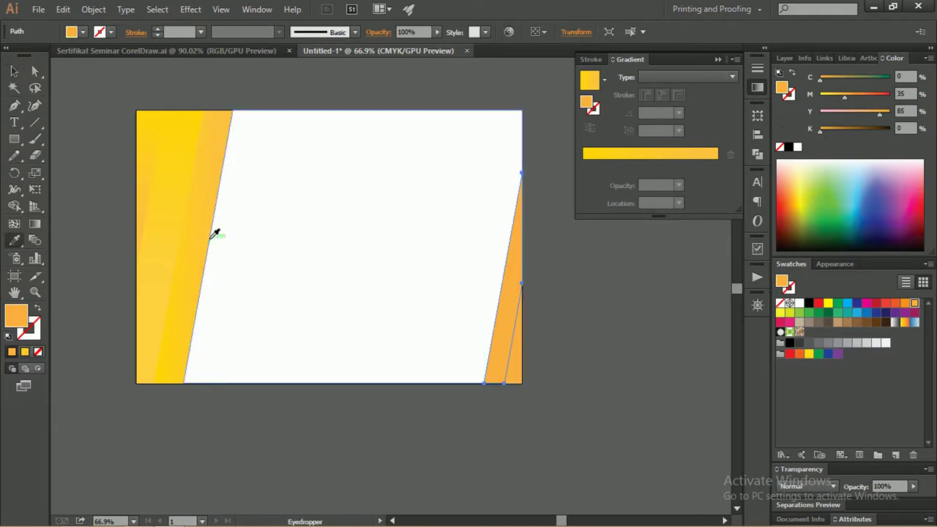
left_click(183, 191)
left_click(412, 310)
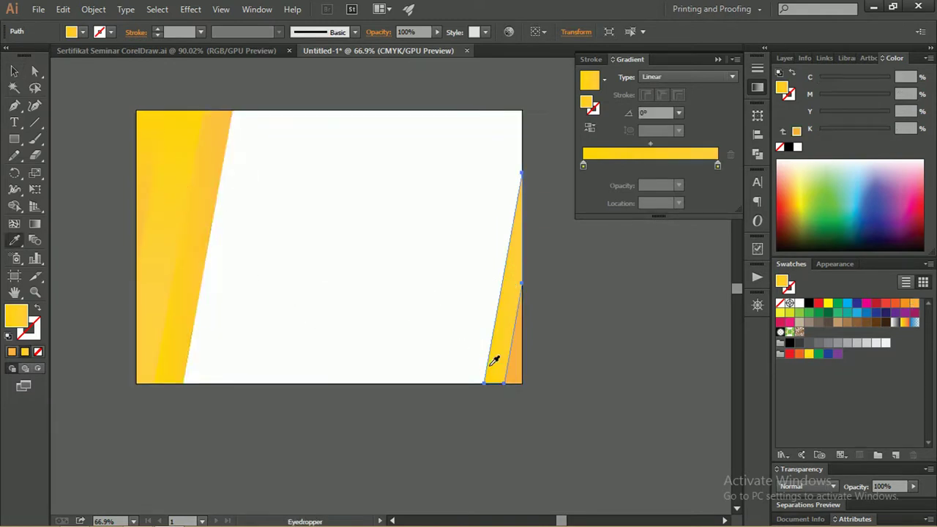
key("v")
left_click(510, 373)
key("i")
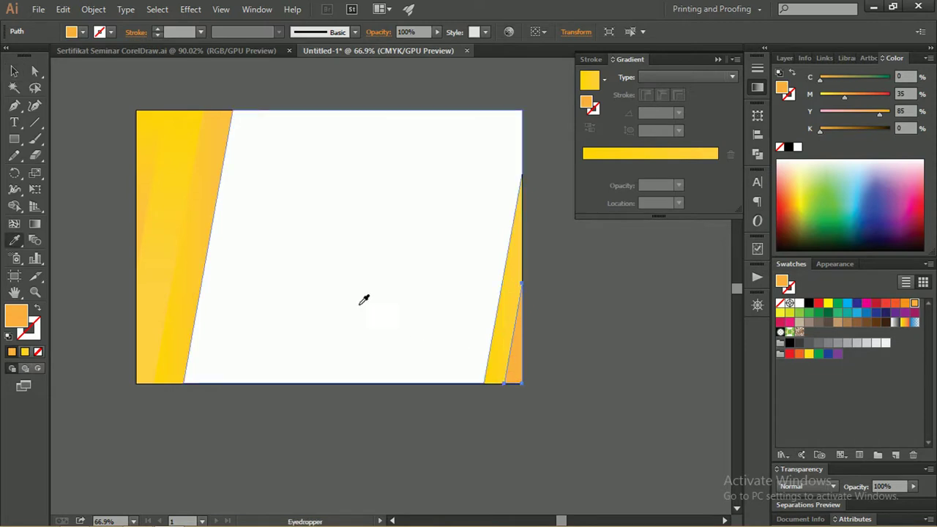
left_click(178, 198)
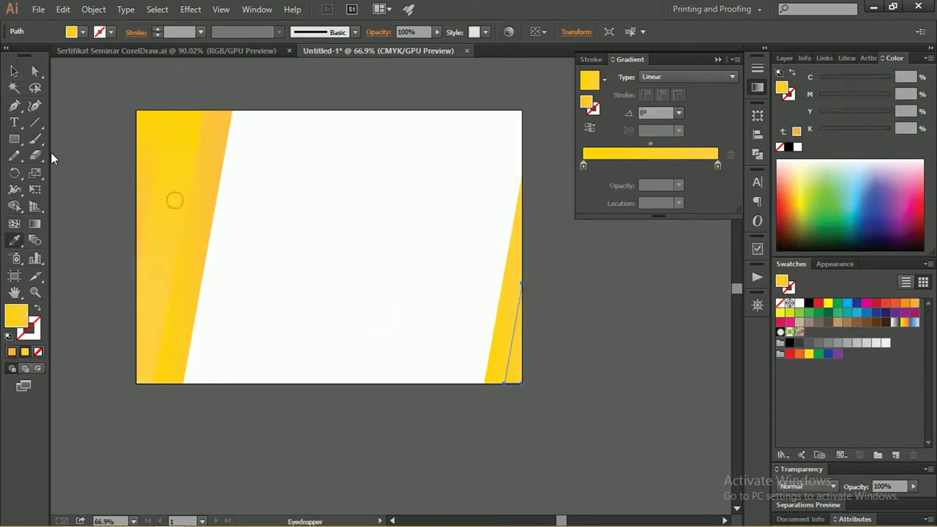
left_click(14, 71)
- Select all the yellow stripes and undo two accidental moves so they stay in place
left_click_drag(103, 104, 538, 397)
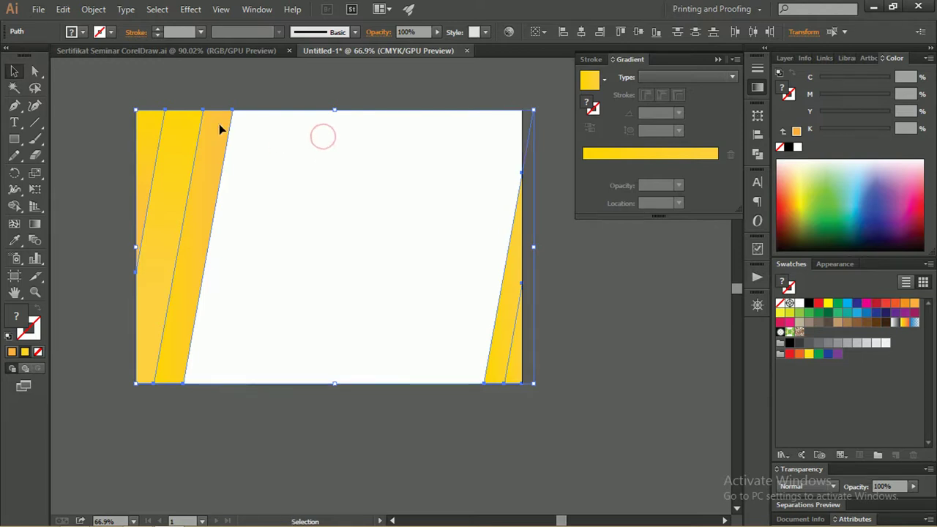
left_click_drag(220, 130, 177, 189)
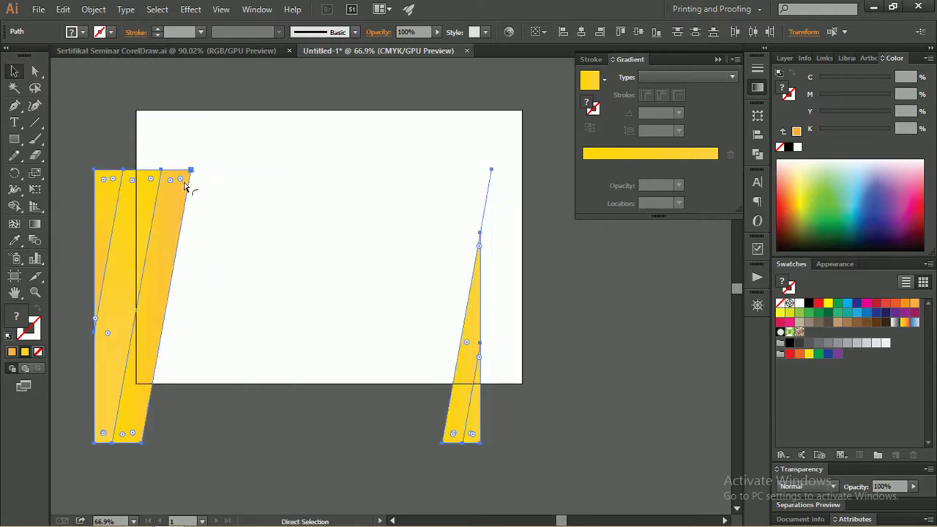
key("ctrl+z")
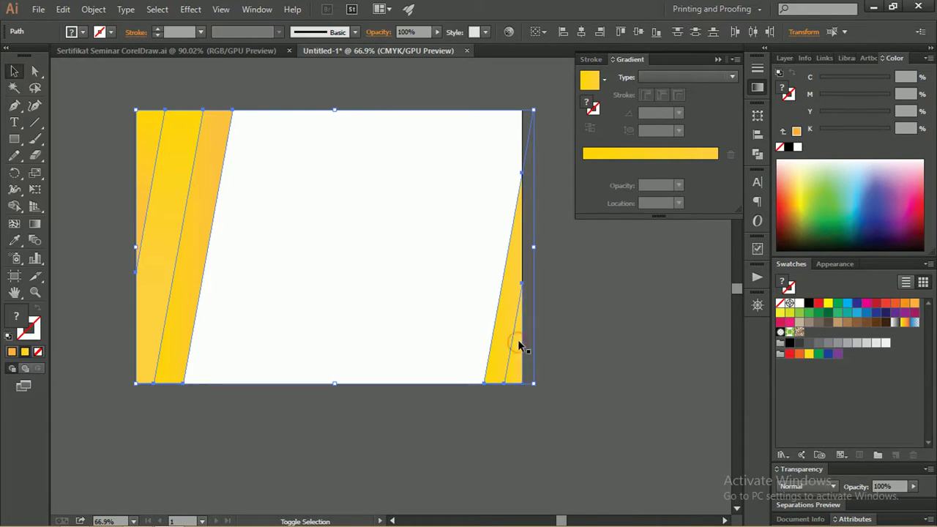
left_click_drag(518, 286, 489, 292)
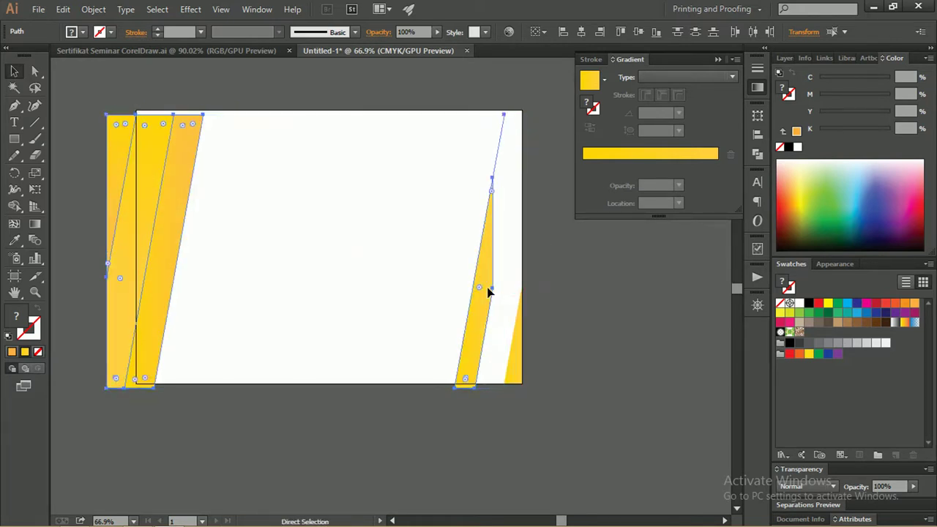
key("ctrl+z")
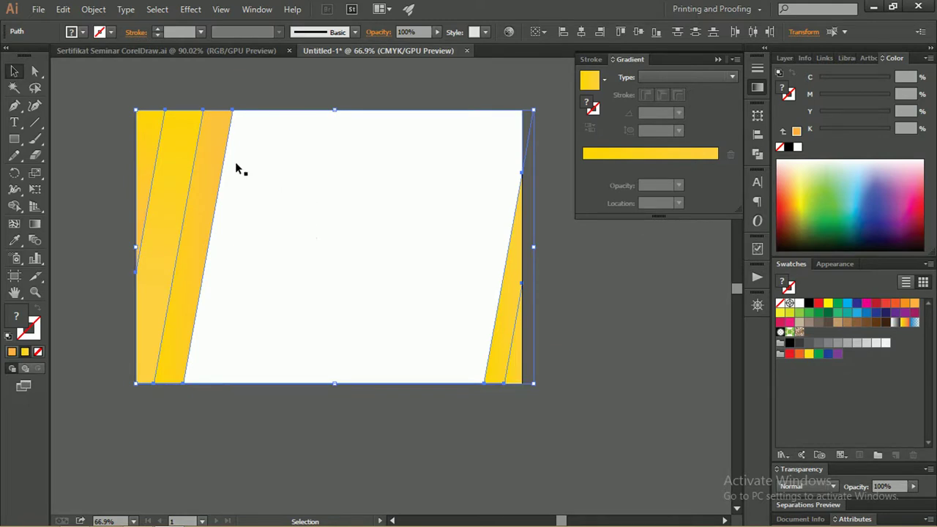
- Add a Drop Shadow: 30% opacity, X offset 0.1 cm, Y offset 0.25 cm, blur 0.18 cm
left_click(190, 9)
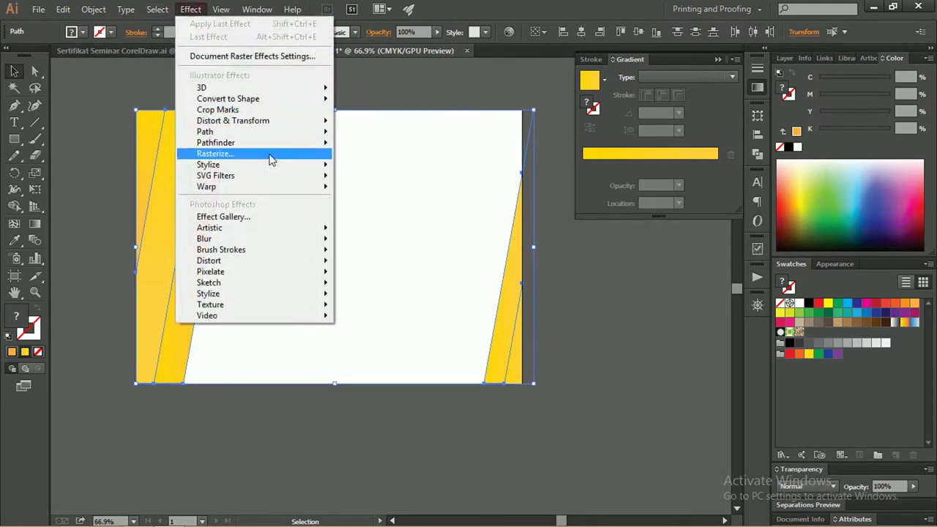
left_click(273, 162)
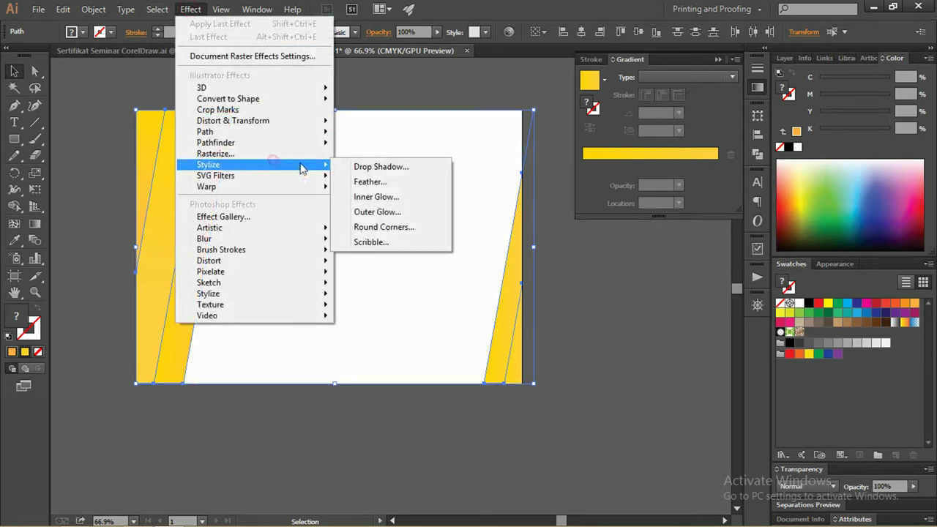
left_click(418, 175)
left_click(665, 285)
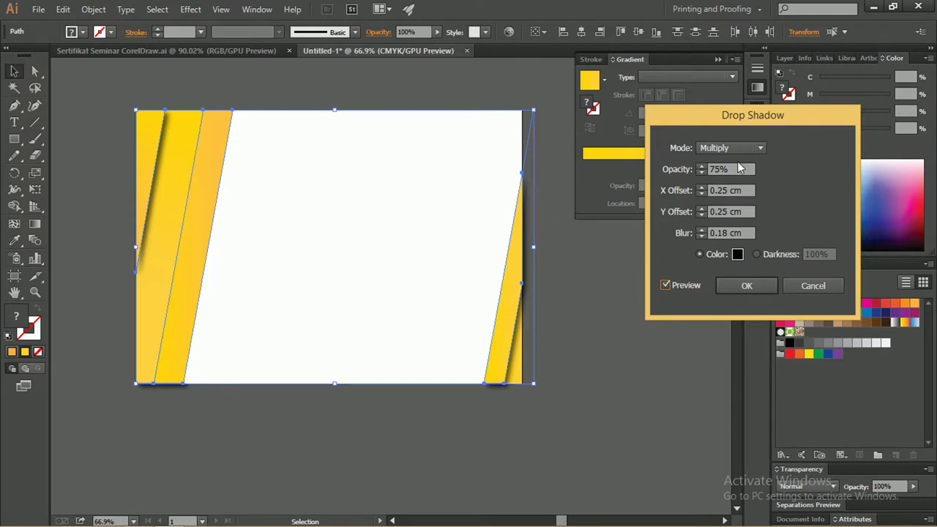
left_click_drag(731, 131, 543, 130)
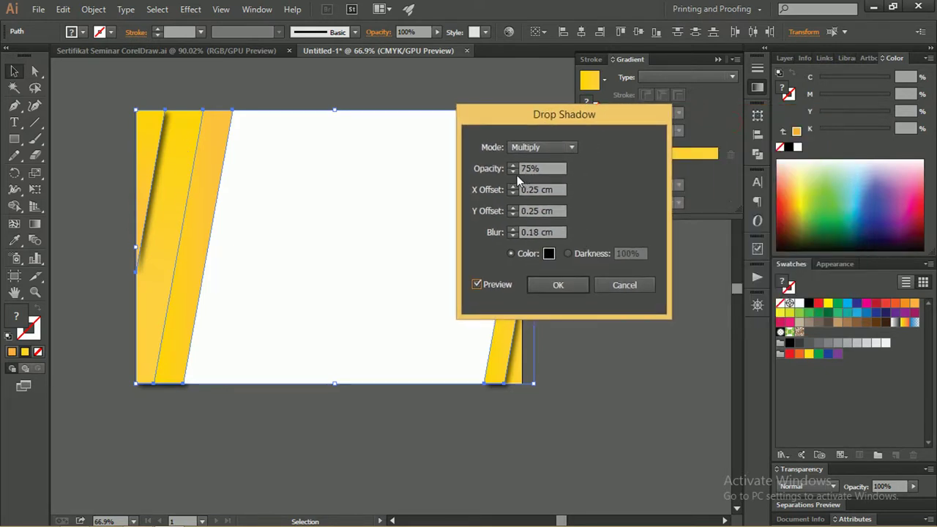
double_click(544, 168)
type("30")
left_click(480, 282)
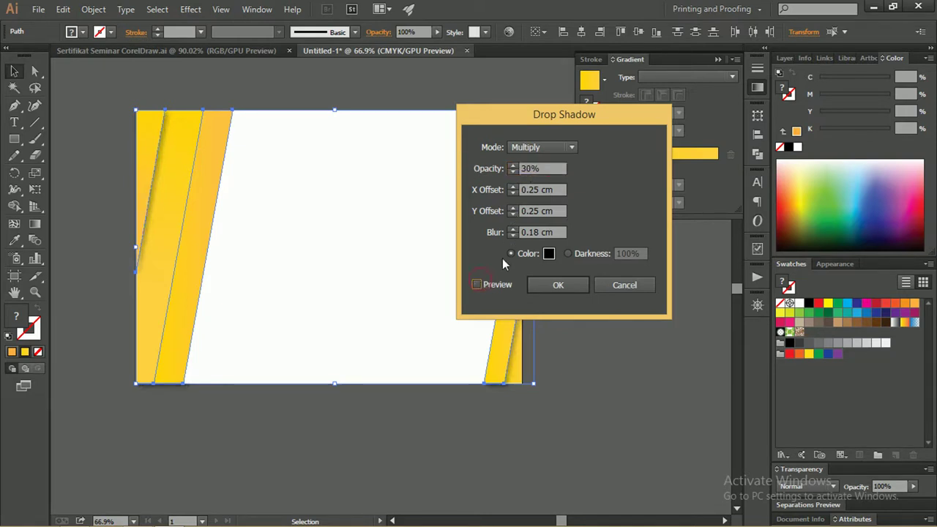
left_click(476, 285)
left_click(512, 192)
left_click(511, 192)
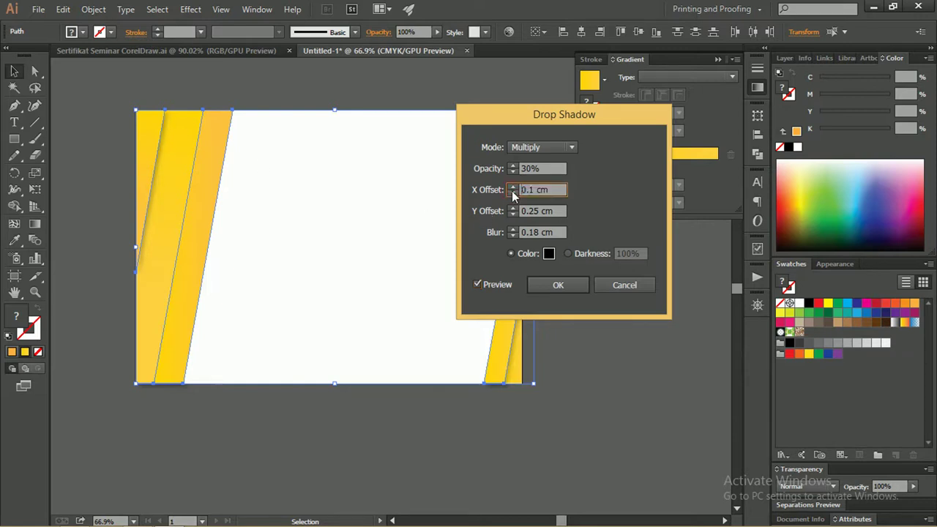
left_click(554, 285)
left_click(596, 288)
left_click(169, 162)
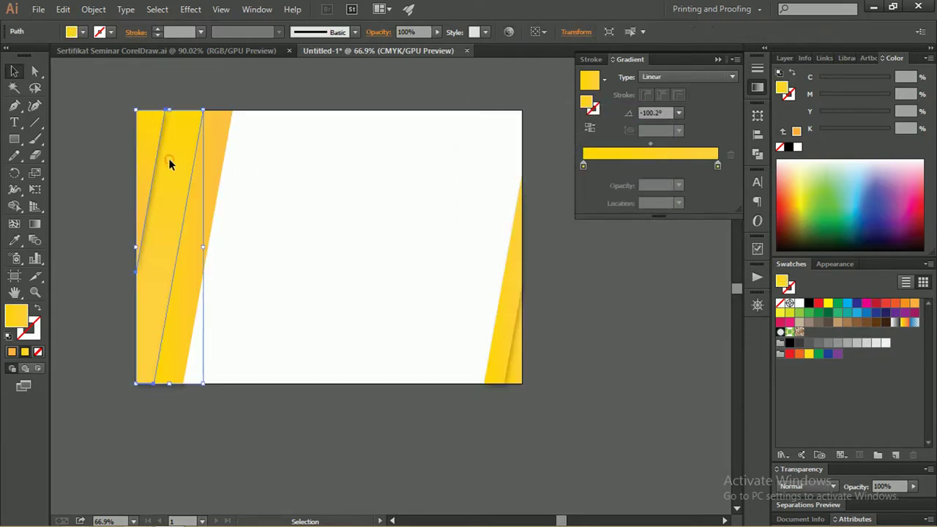
left_click(131, 104)
left_click(156, 119)
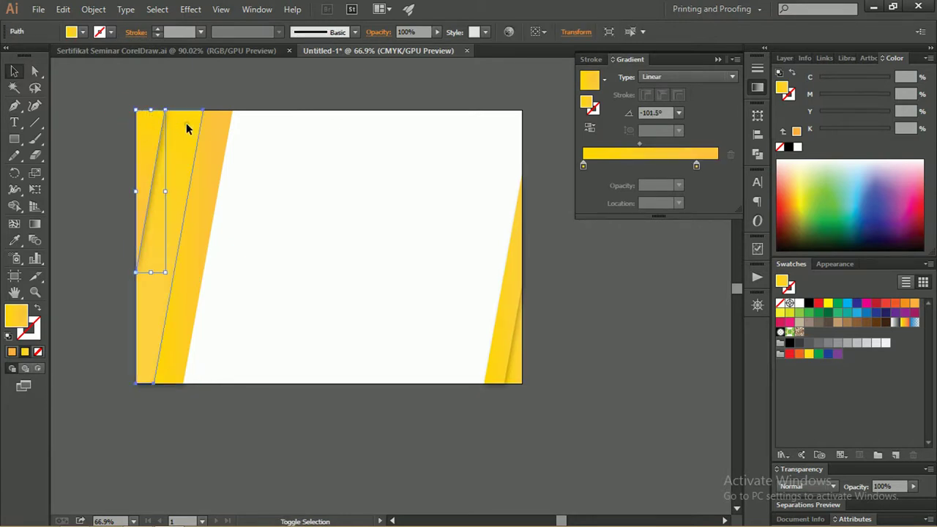
left_click(187, 129, "shift")
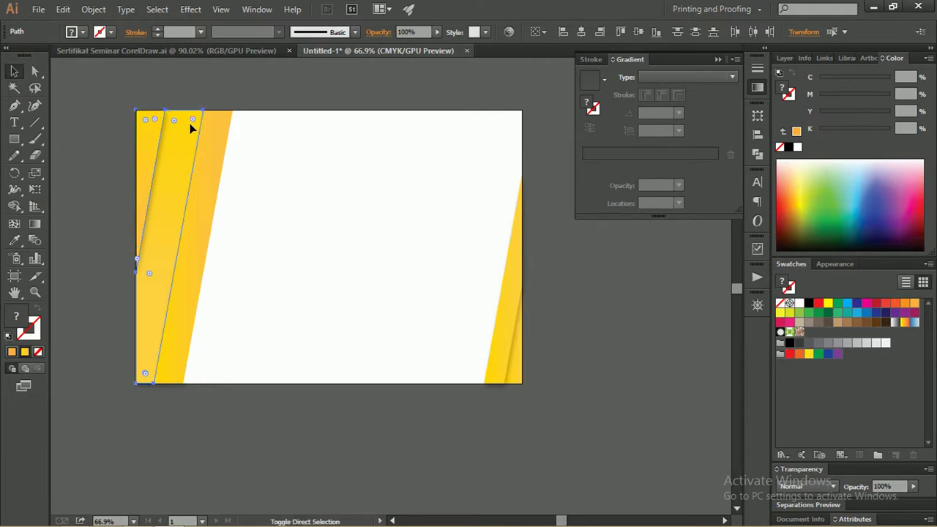
left_click(209, 84)
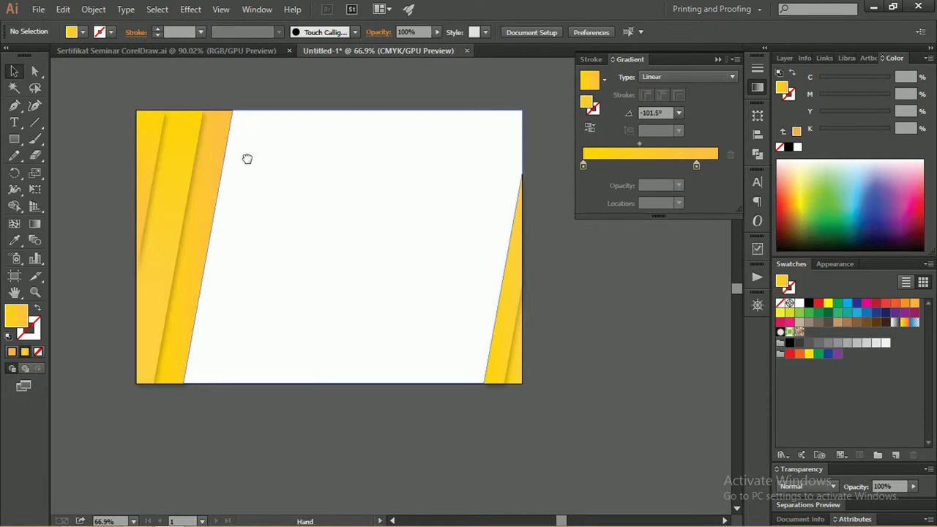
left_click_drag(249, 158, 183, 151)
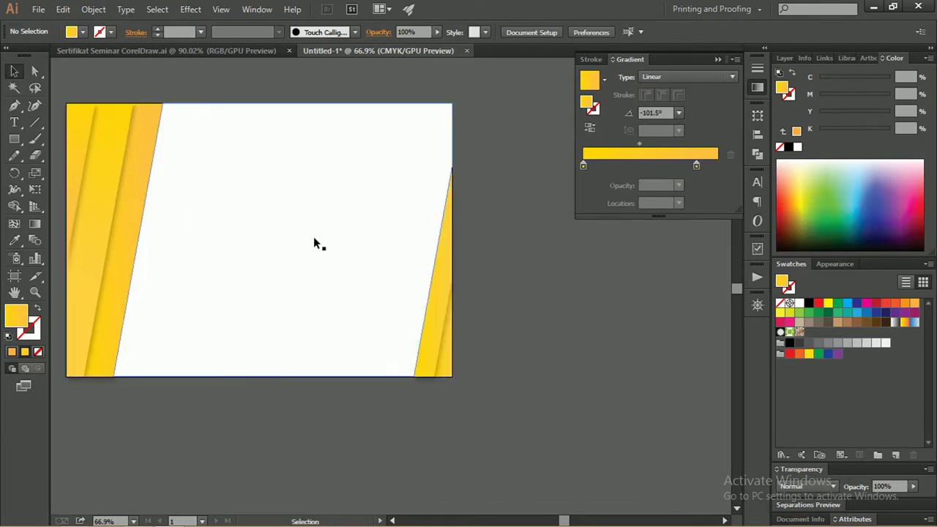
mouse_move(280, 213)
left_mouse_down()
mouse_move(335, 218)
mouse_move(368, 245)
left_mouse_up()
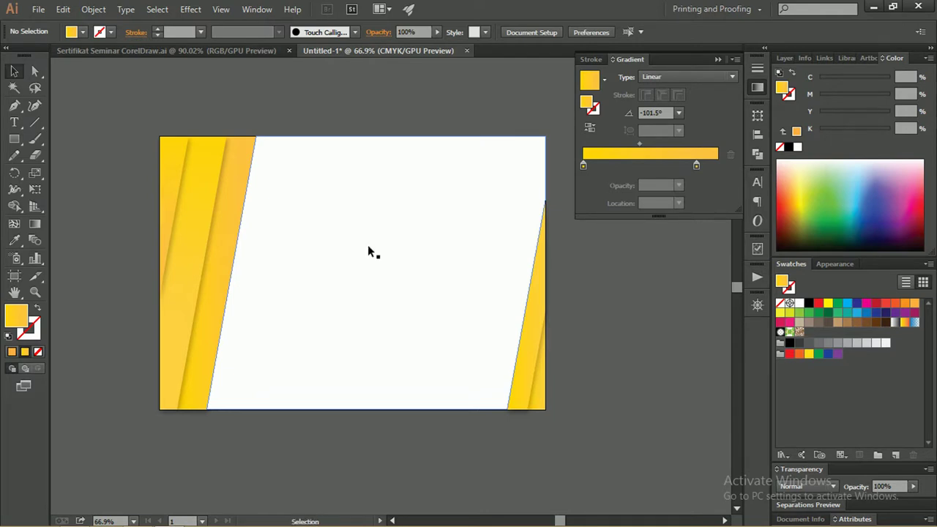
left_click_drag(368, 245, 328, 227)
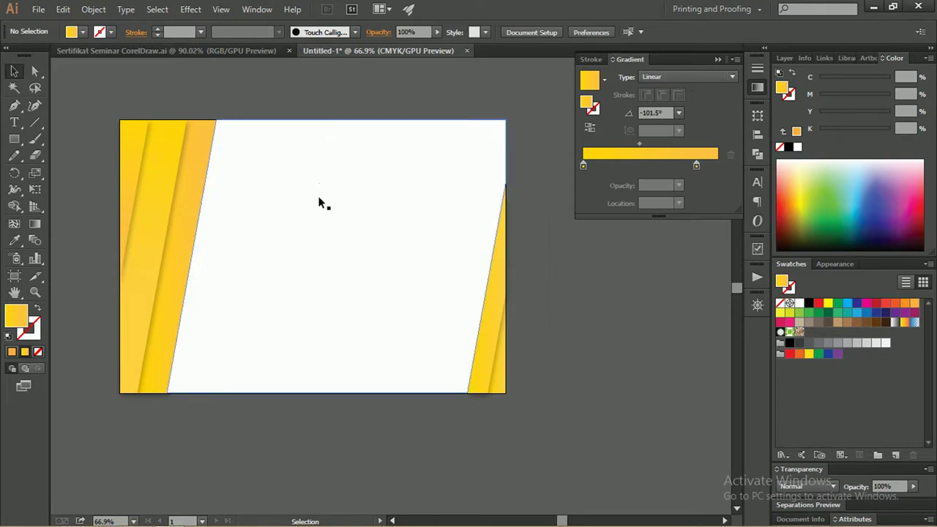
- Copy a left stripe to the certificate's centre and reset it to white fill with black stroke
left_click(190, 224)
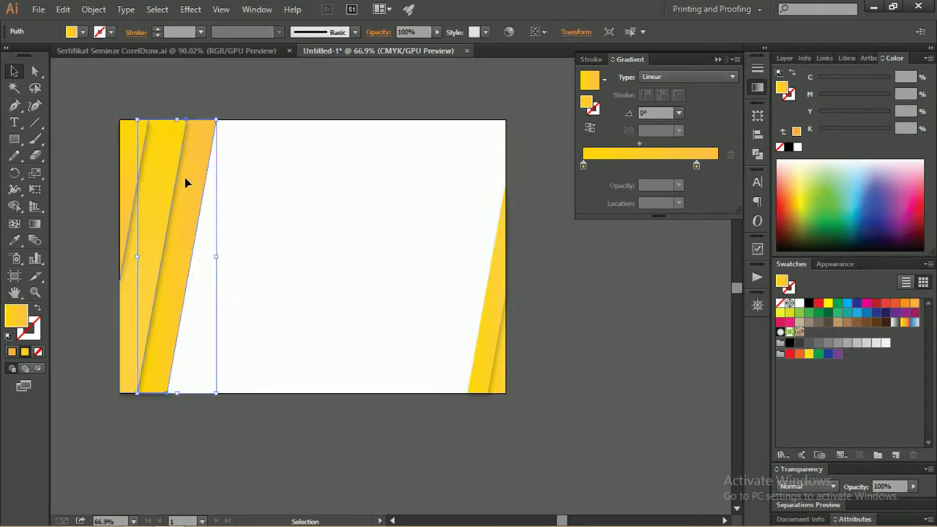
left_click_drag(193, 183, 331, 198)
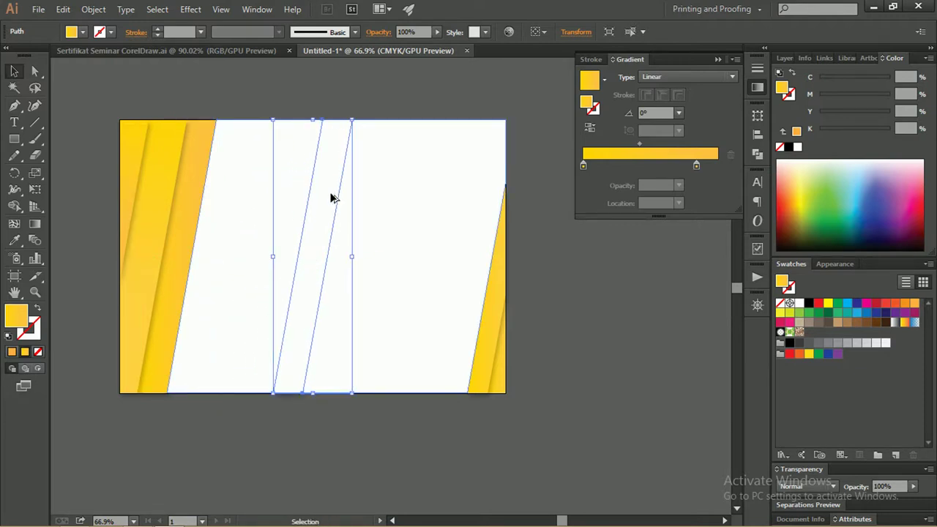
key("a")
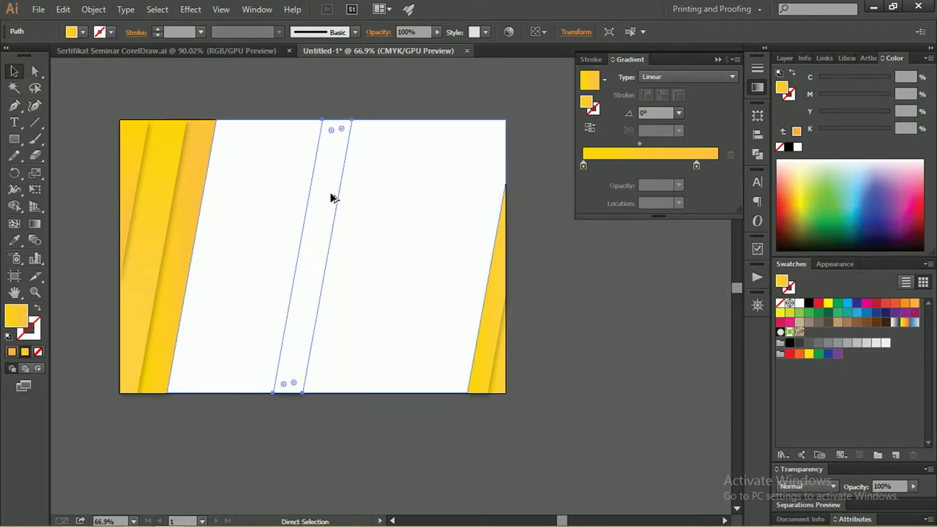
key("v")
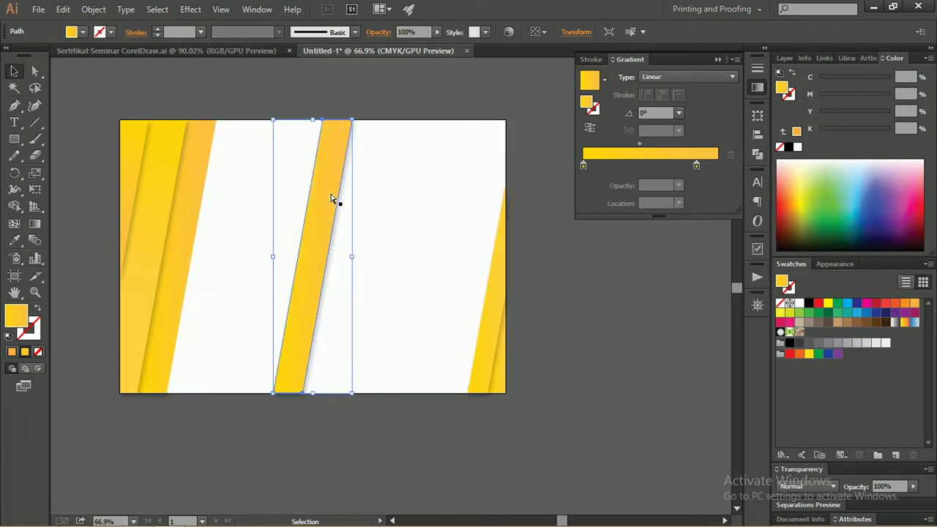
right_click(330, 166)
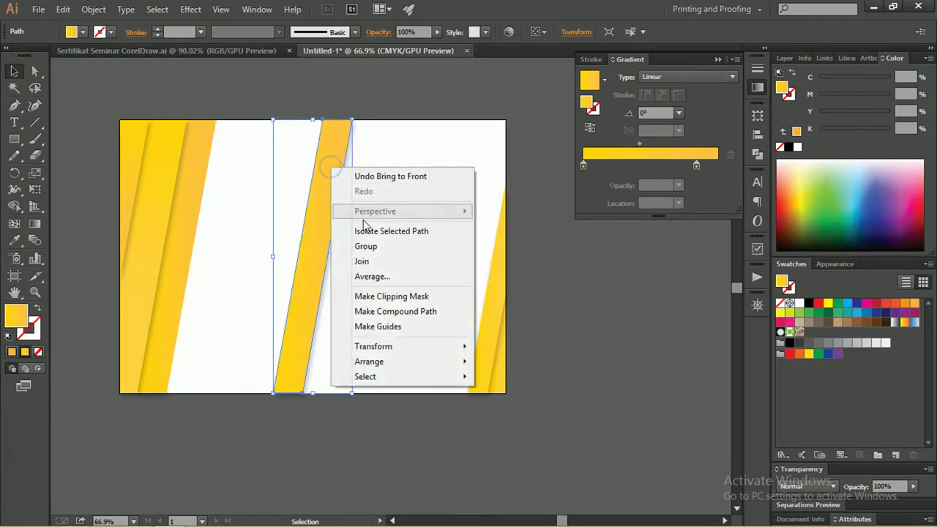
left_click(485, 183)
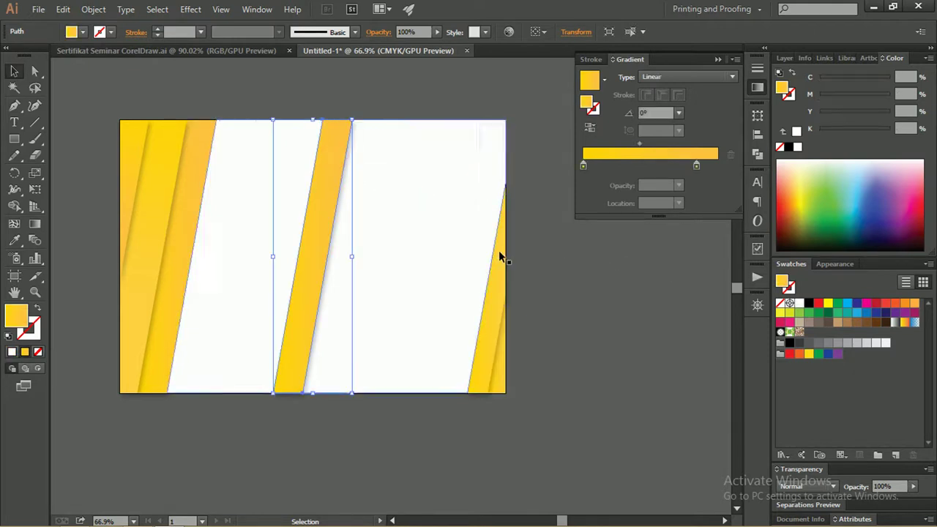
key("d")
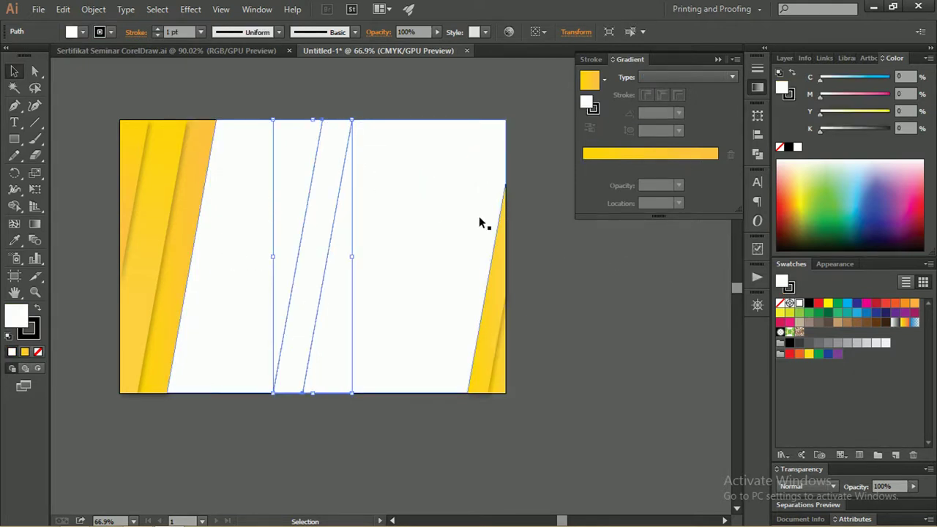
- Clear the middle stripe's fill and select its top-right and bottom-right anchor points
left_click(39, 353)
left_click(106, 234)
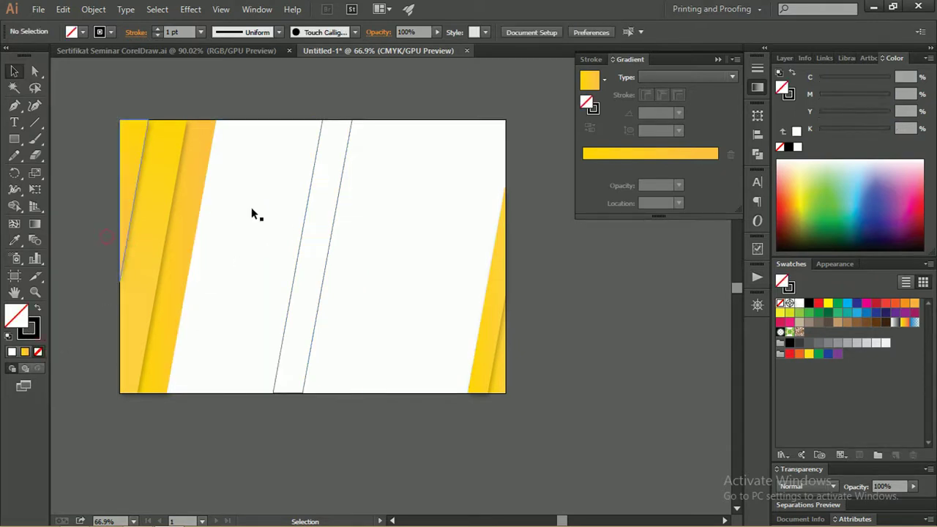
left_click(340, 194)
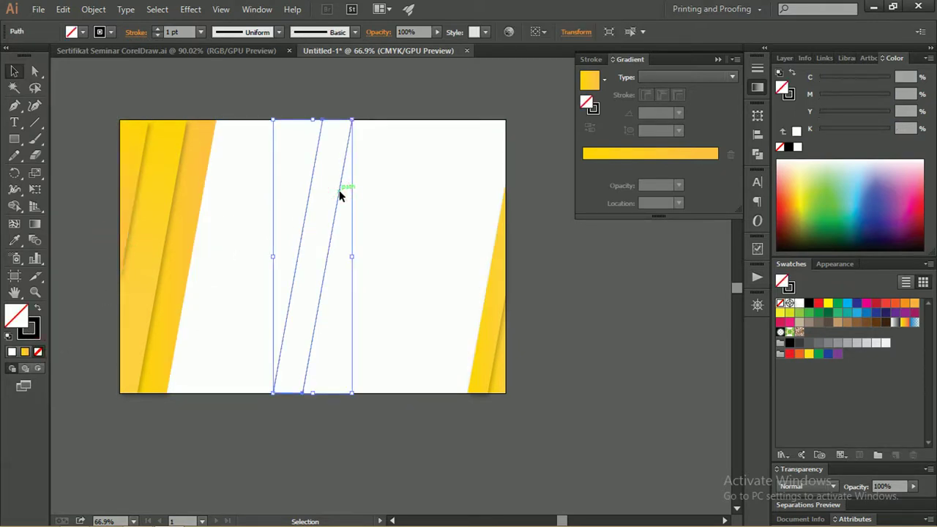
double_click(339, 194)
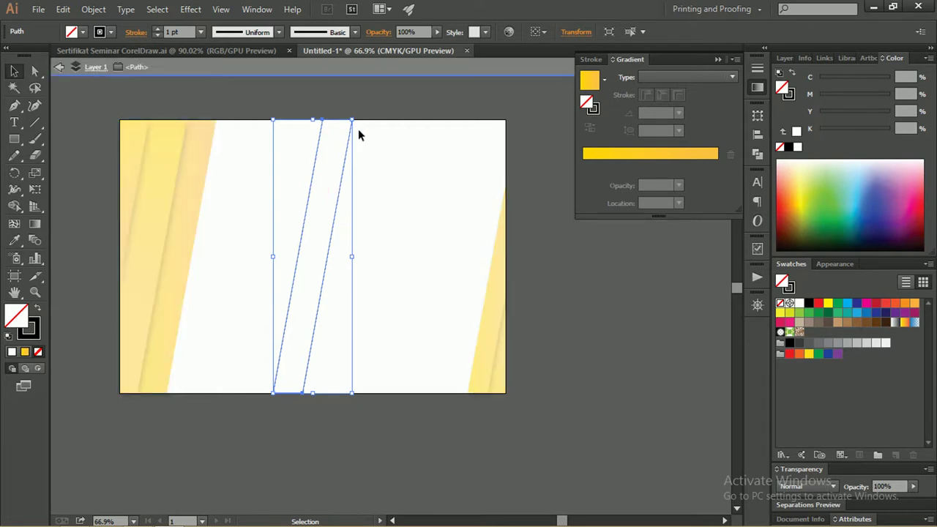
left_click(35, 72)
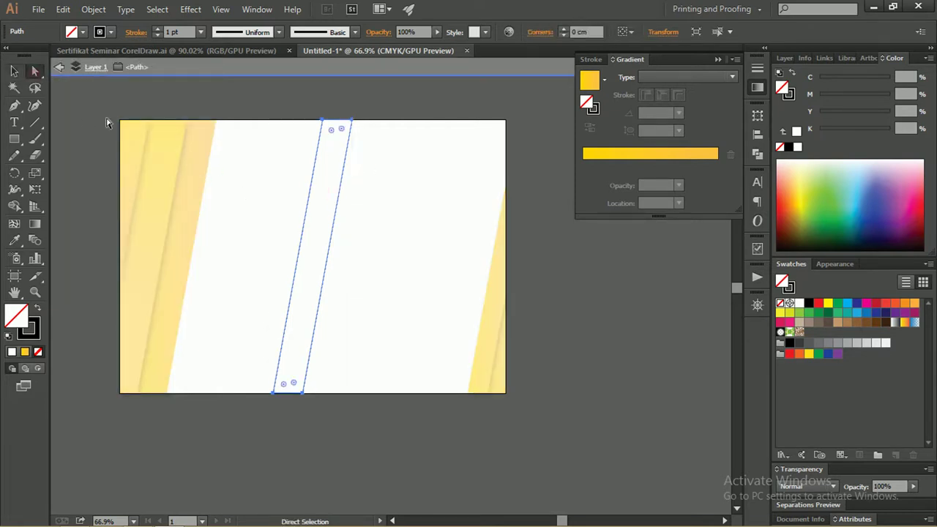
left_click(352, 120)
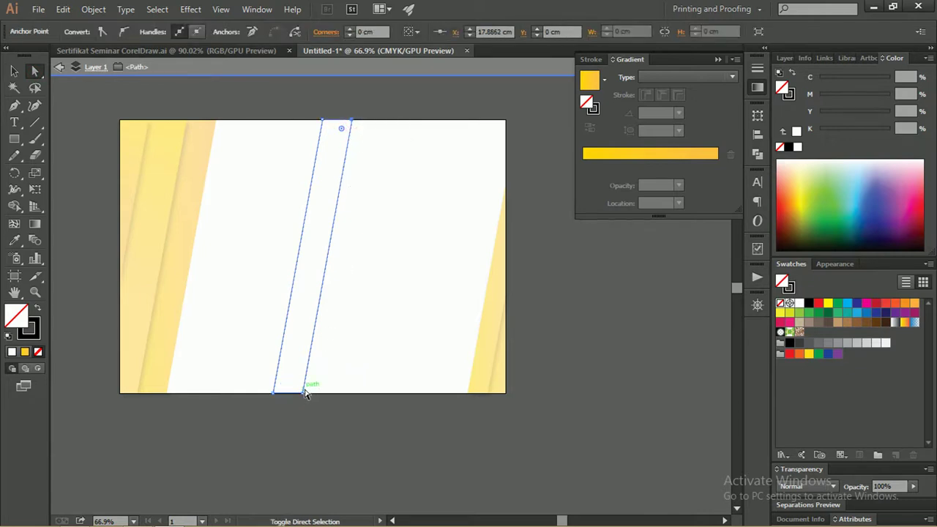
left_click(303, 393, "shift")
- Widen the stripe by moving its right edge rightward, then fill it solid black without outline
left_click_drag(304, 393, 419, 398)
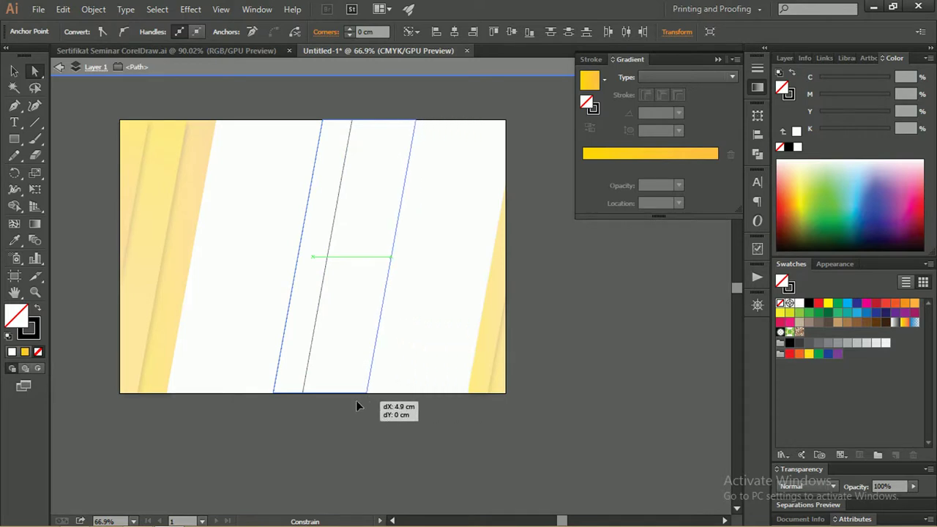
left_click_drag(419, 397, 378, 390)
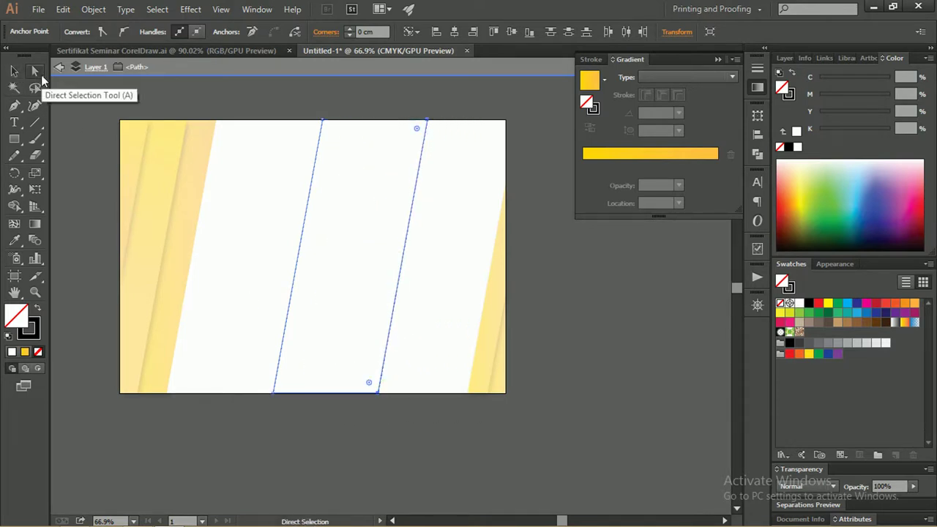
left_click_drag(379, 391, 434, 392)
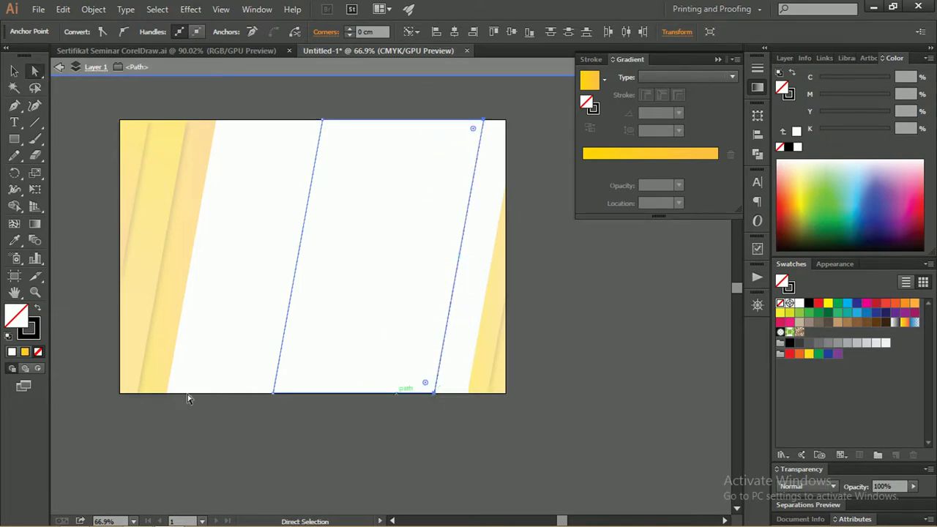
left_click(38, 312)
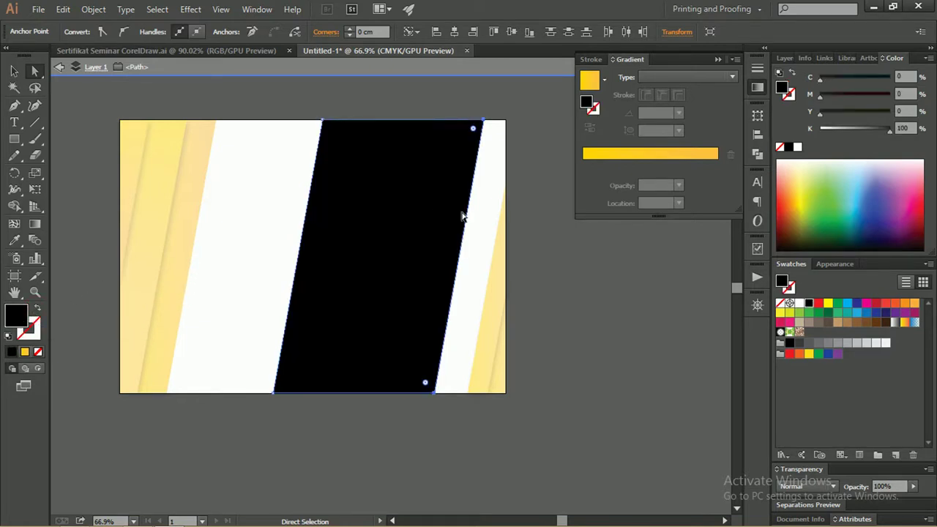
- Apply the White, Black gradient preset to the stripe and draw its direction across it
left_click(604, 80)
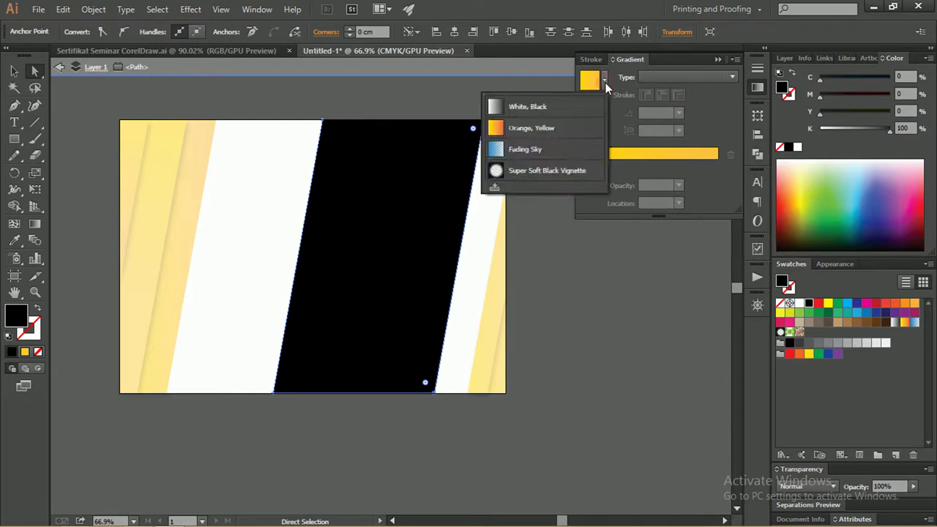
left_click(574, 109)
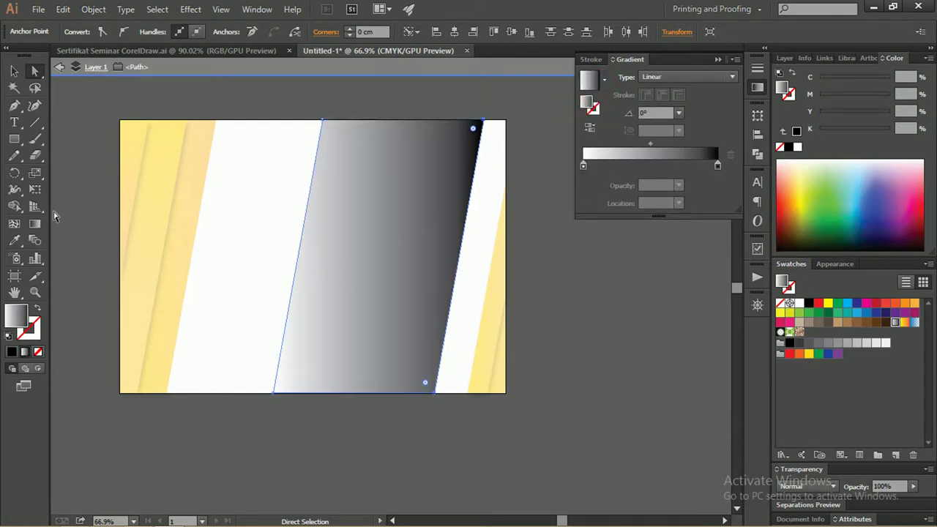
left_click(37, 228)
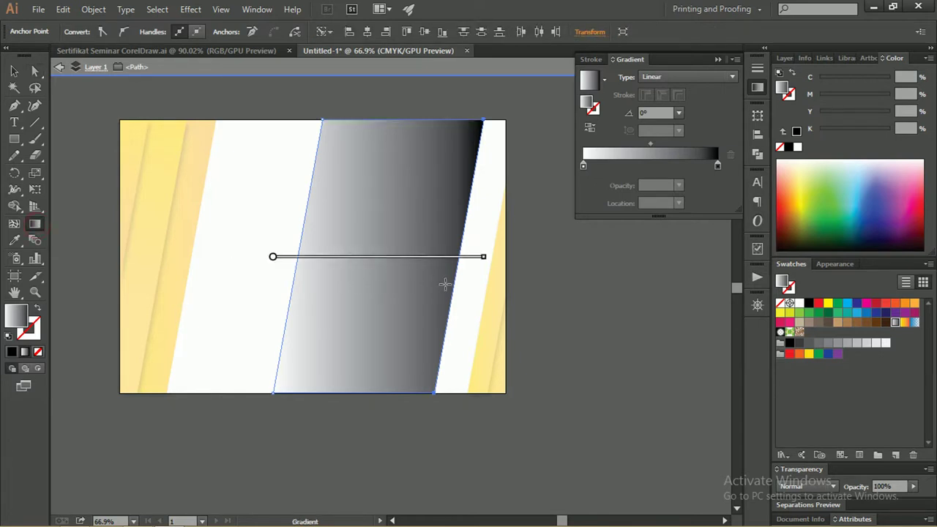
left_click_drag(442, 283, 297, 266)
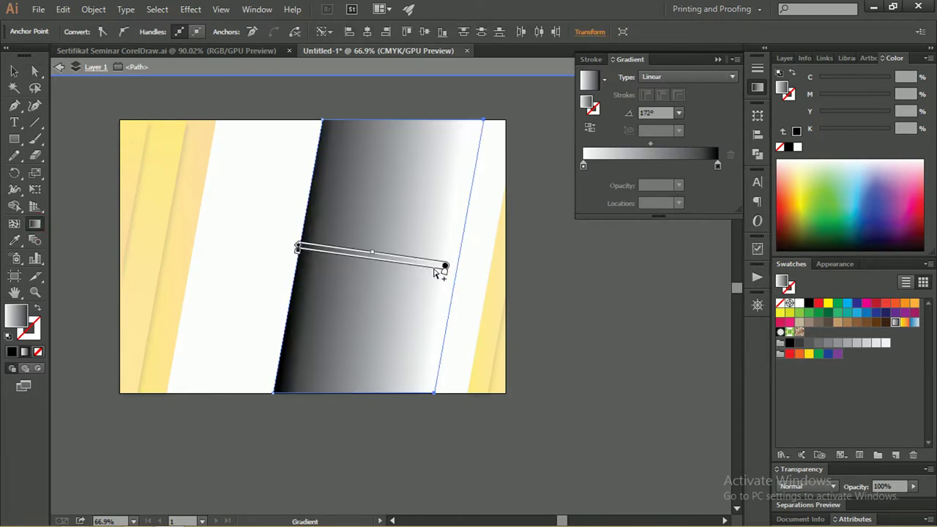
left_click_drag(444, 268, 456, 283)
left_click_drag(297, 249, 297, 273)
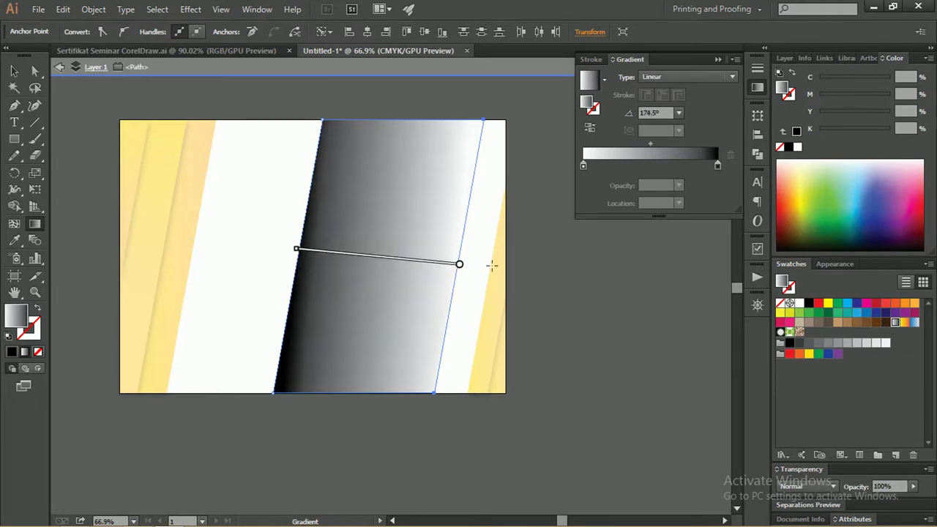
- Make the white gradient stop 0% opacity and lighten the black stop to a pale grey
left_click(584, 168)
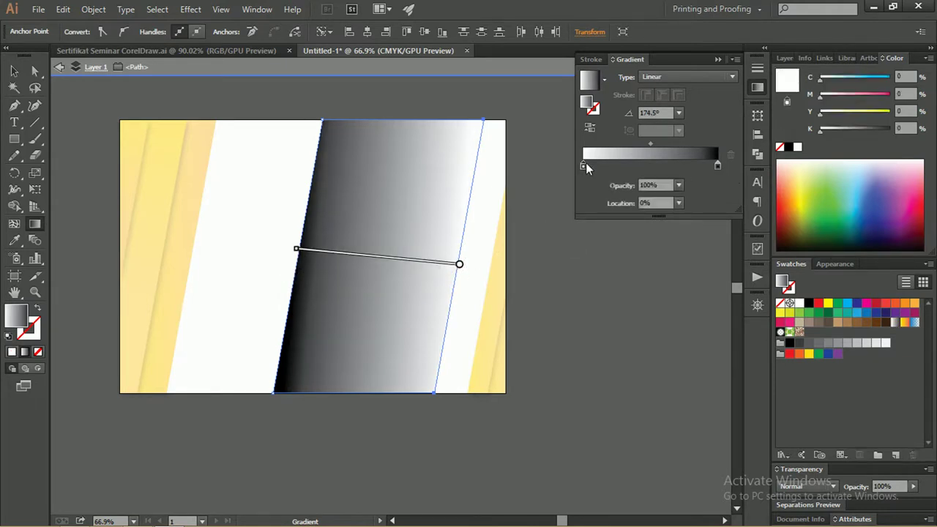
left_click(679, 186)
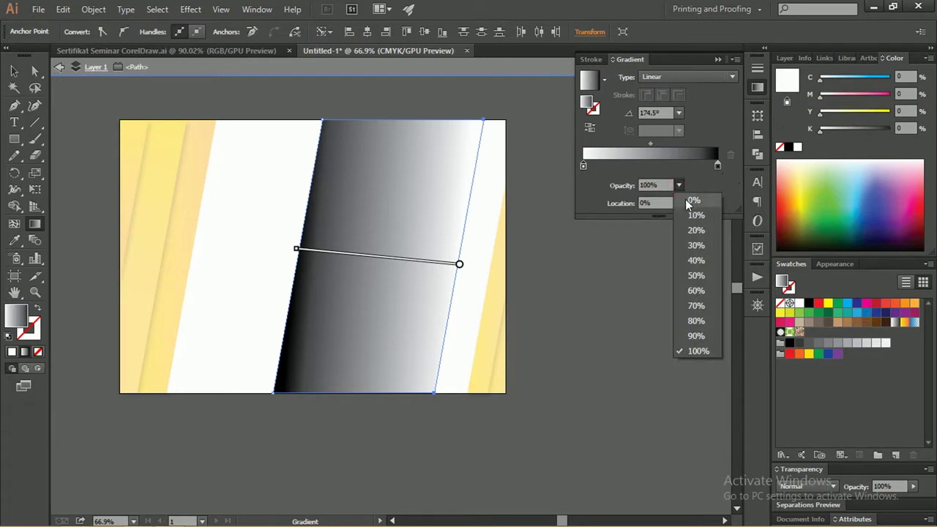
left_click(685, 199)
left_click(718, 165)
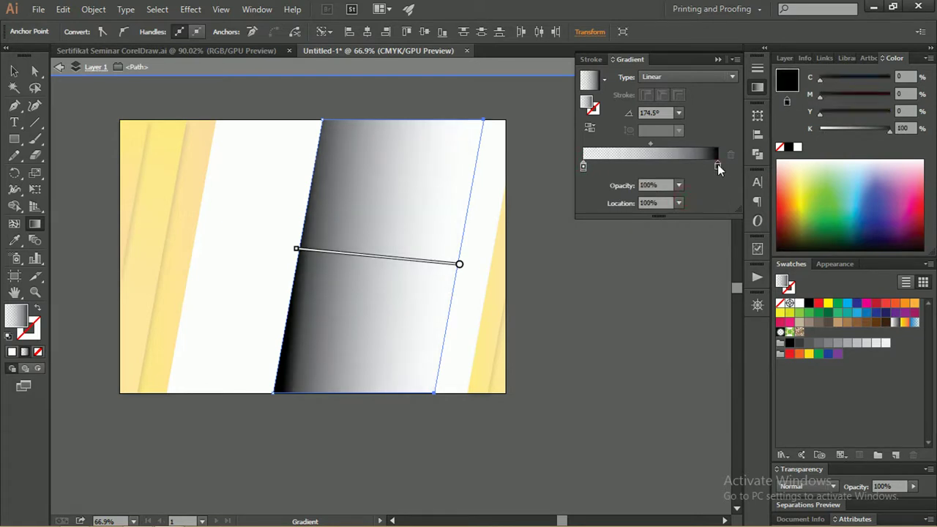
left_click_drag(887, 132, 852, 132)
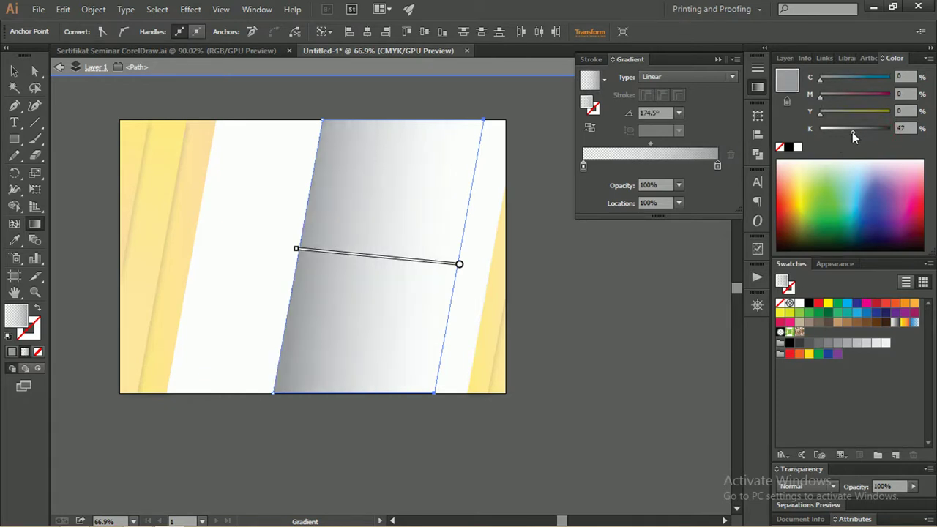
left_click_drag(852, 132, 830, 134)
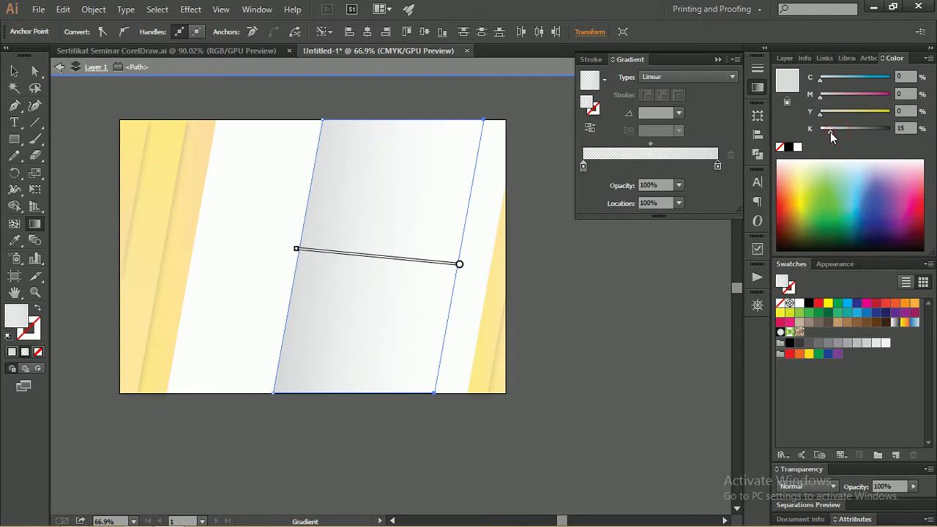
mouse_move(459, 264)
left_mouse_down()
mouse_move(459, 255)
mouse_move(456, 263)
left_mouse_up()
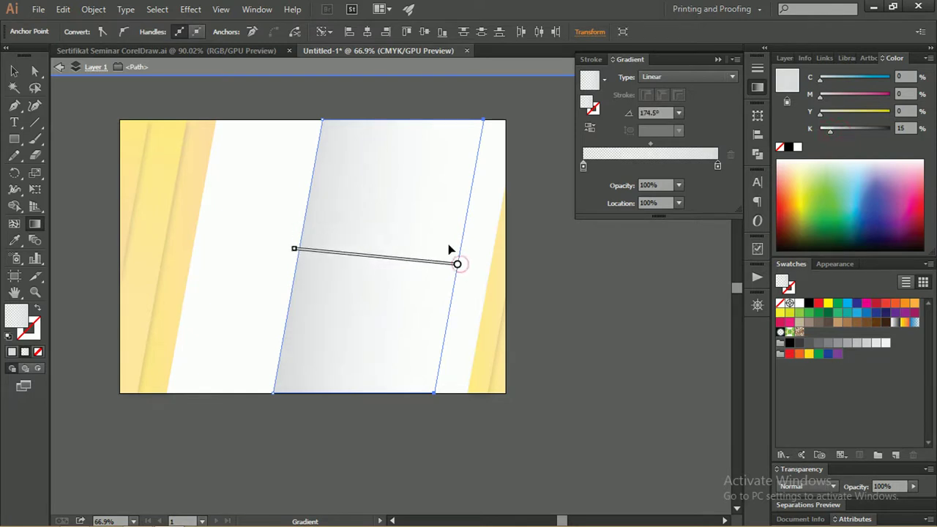
- Redraw the gradient at about 156°, adjust its stops, and set the grey end to 70% opacity
left_click_drag(313, 261, 300, 262)
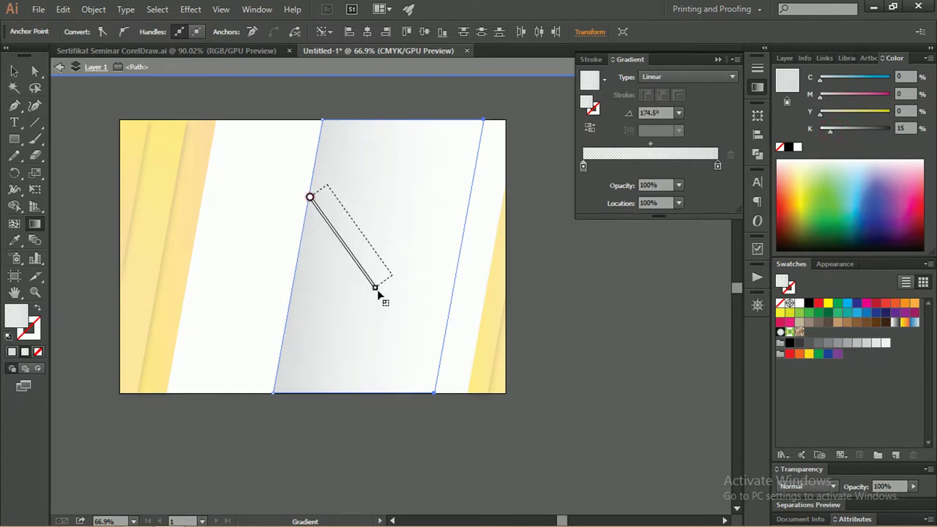
mouse_move(311, 198)
left_mouse_down()
mouse_move(400, 318)
mouse_move(323, 181)
left_mouse_up()
left_click_drag(442, 307, 303, 207)
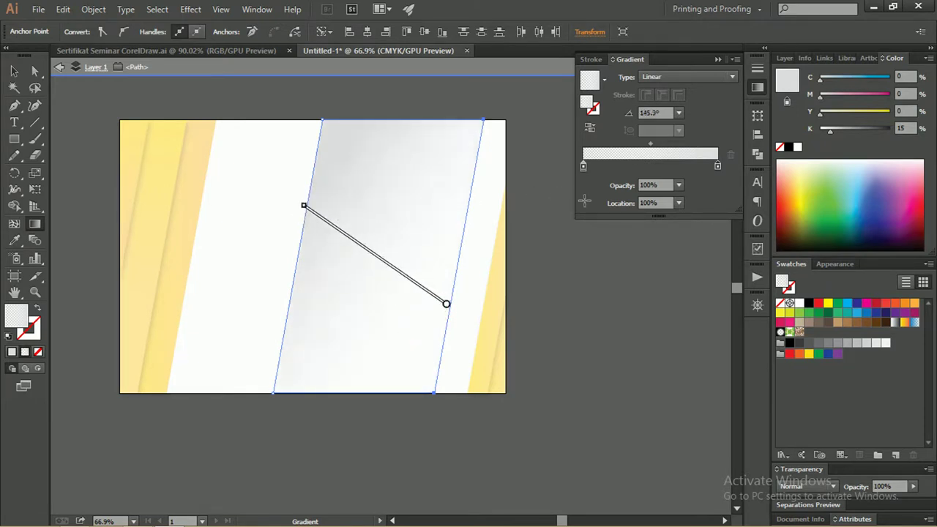
mouse_move(717, 166)
left_mouse_down()
mouse_move(680, 167)
mouse_move(717, 166)
left_mouse_up()
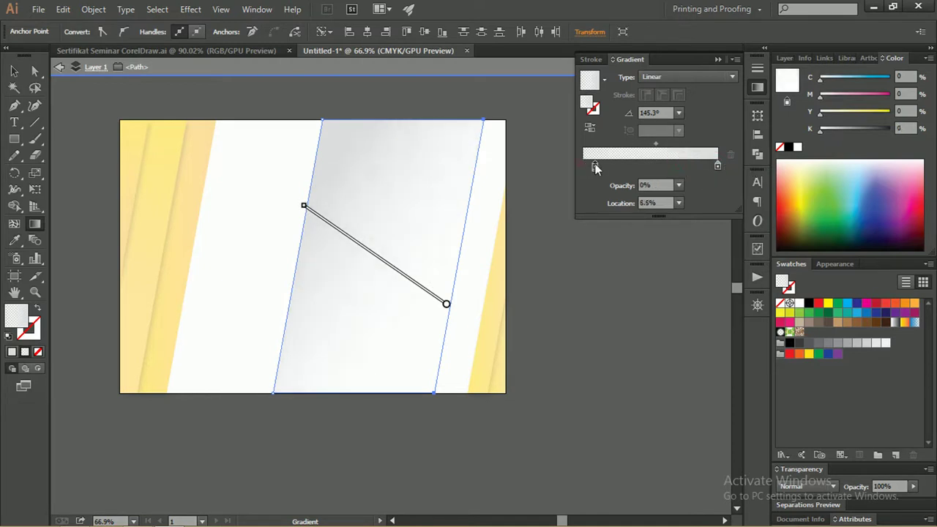
left_click_drag(582, 166, 615, 167)
left_click_drag(667, 143, 677, 144)
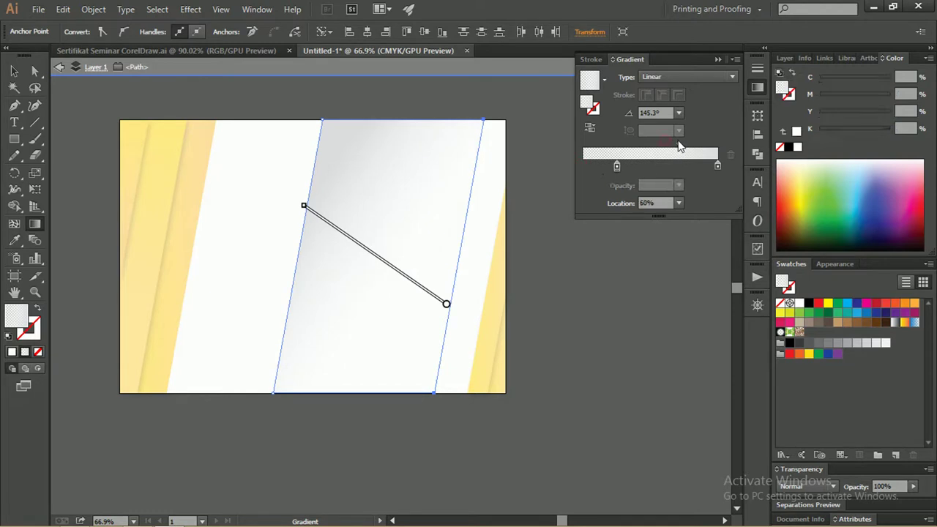
mouse_move(447, 303)
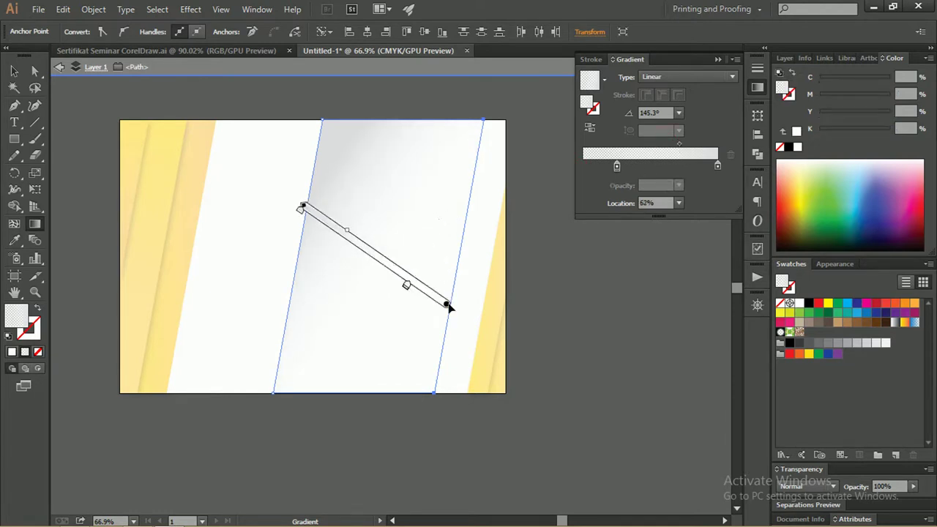
mouse_move(308, 246)
left_mouse_down()
mouse_move(450, 298)
mouse_move(304, 221)
left_mouse_up()
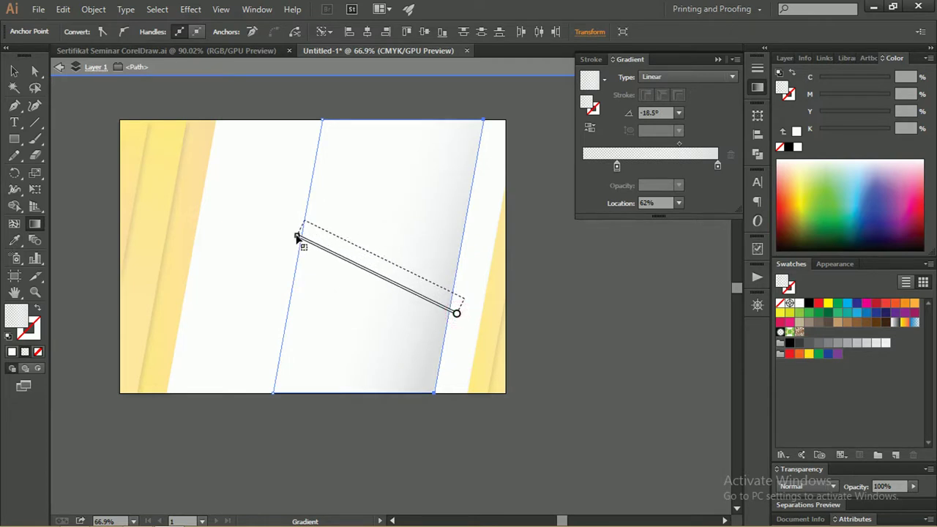
left_click_drag(453, 311, 291, 239)
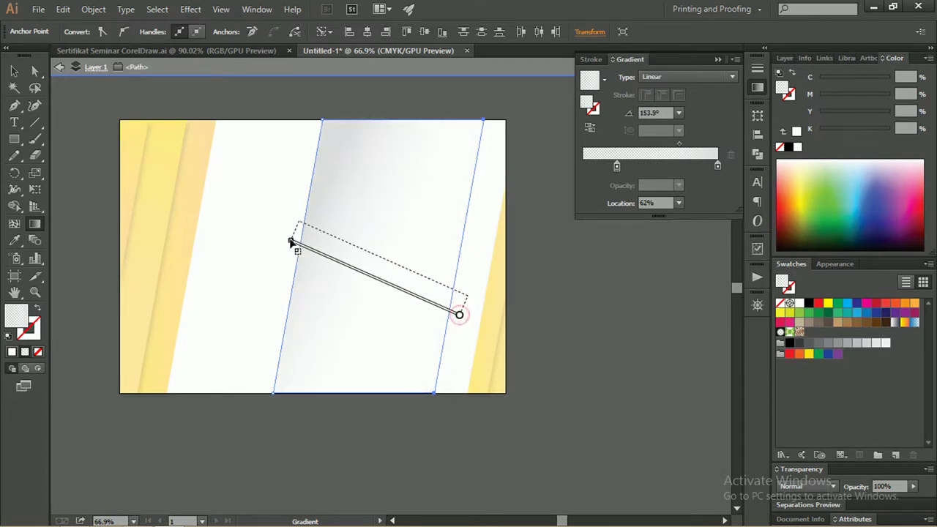
left_click(717, 166)
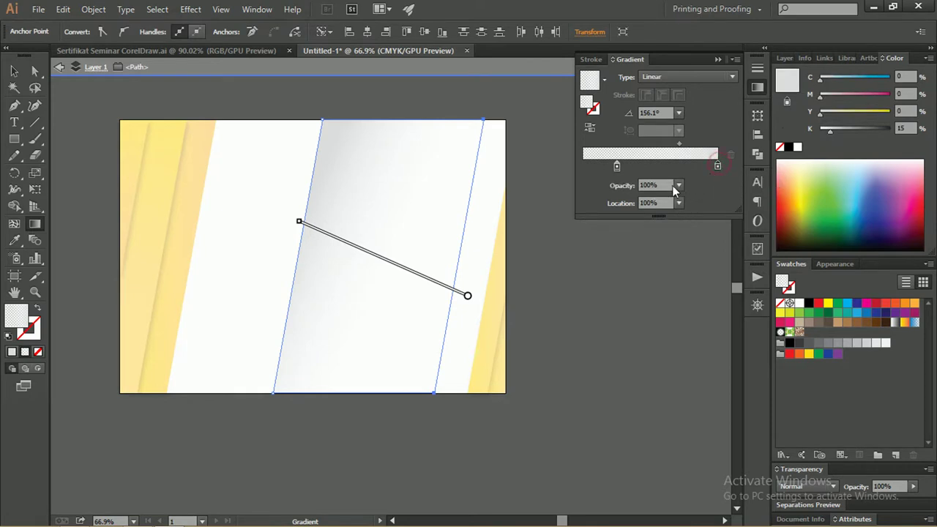
left_click(678, 186)
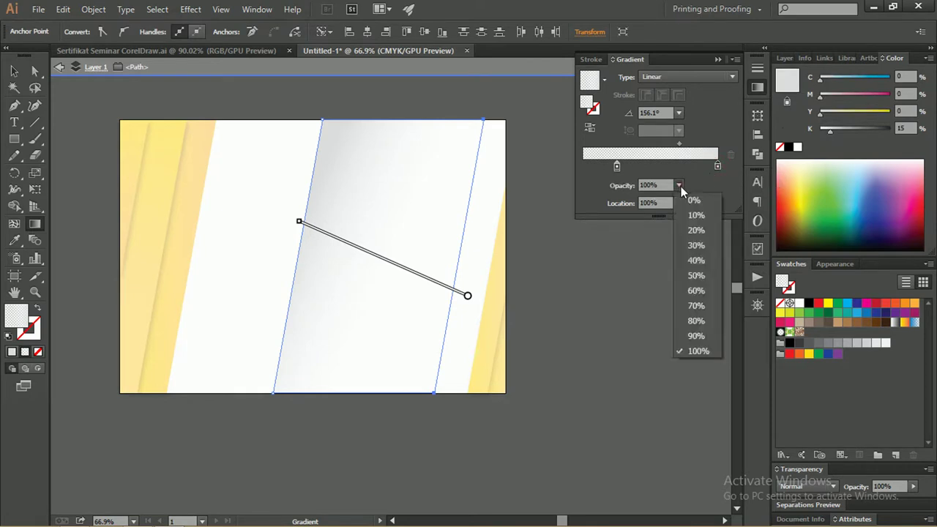
left_click(697, 303)
- Zoom in on the upper certificate and reselect the grey gradient band
left_click(13, 71)
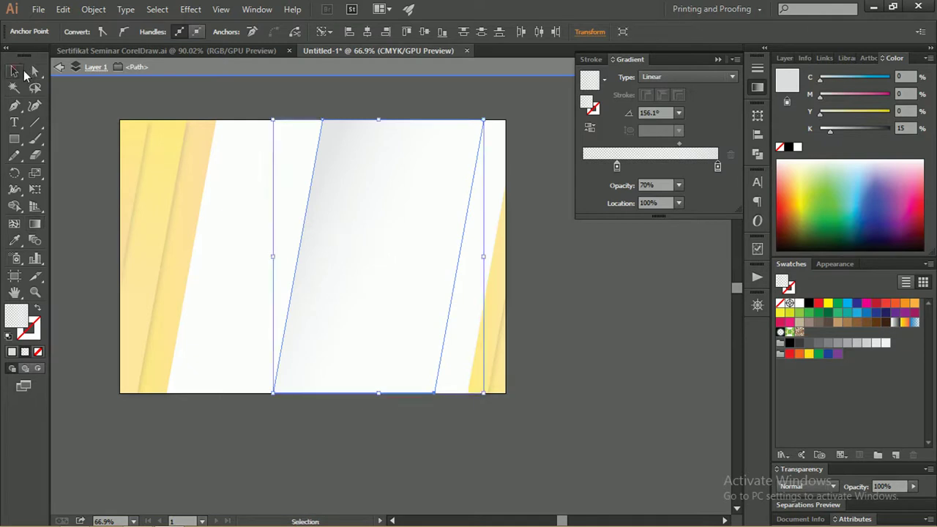
left_click(95, 98)
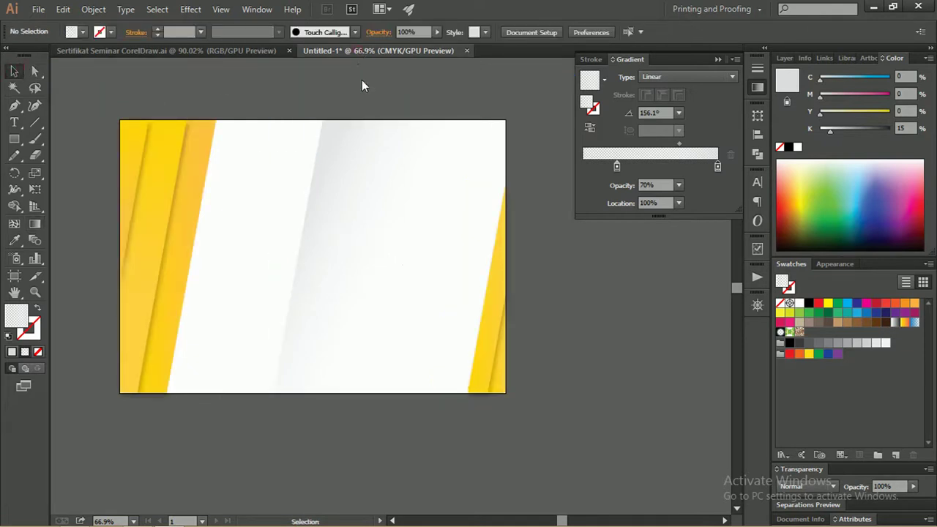
left_click(355, 159)
key("z")
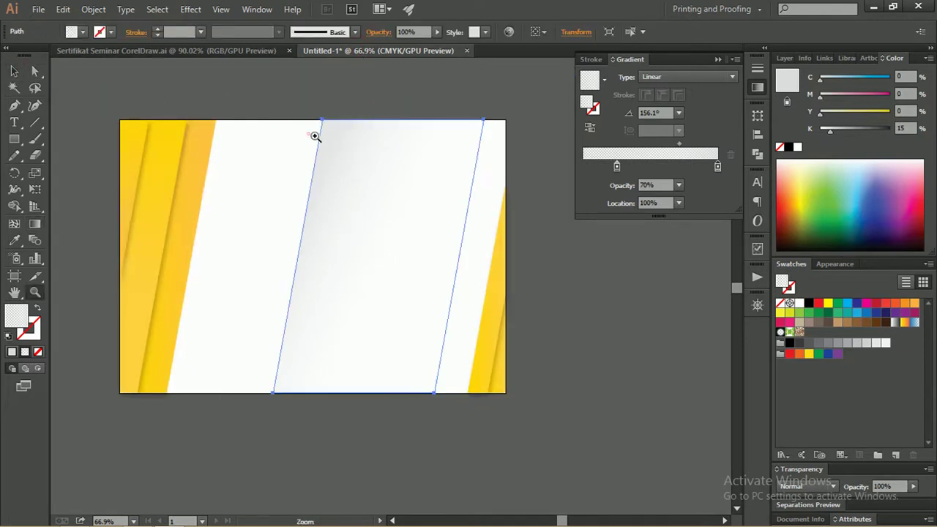
left_click_drag(315, 137, 383, 164)
key("v")
left_click(337, 92)
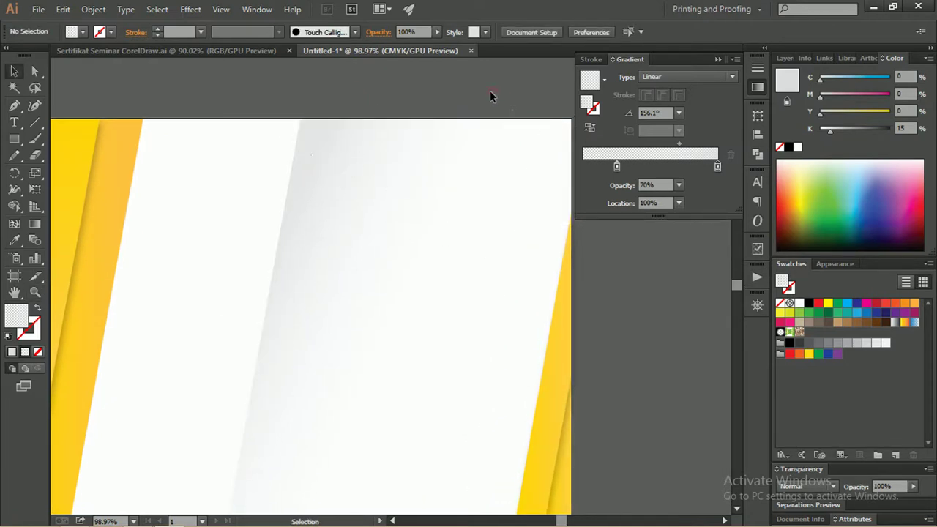
left_click(339, 151)
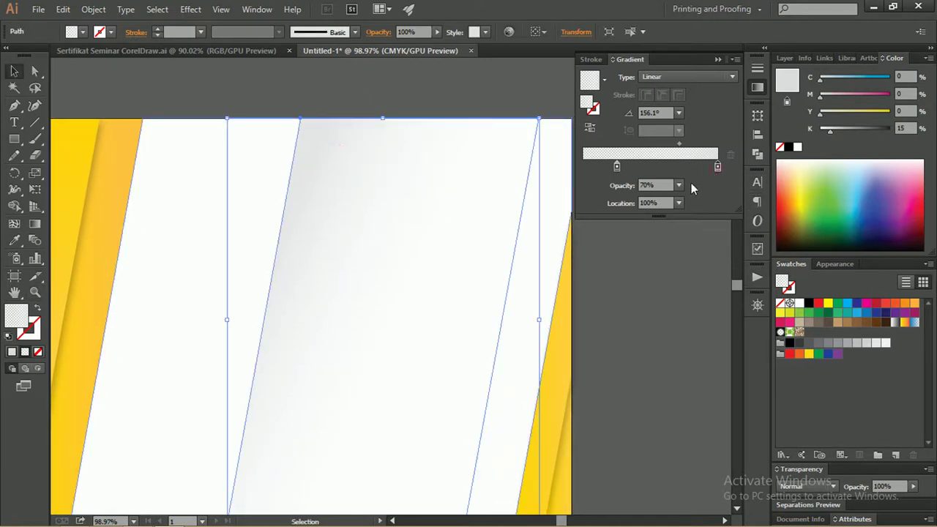
- Lower the band's grey gradient end to 50% opacity and zoom back out
left_click(677, 185)
left_click(688, 276)
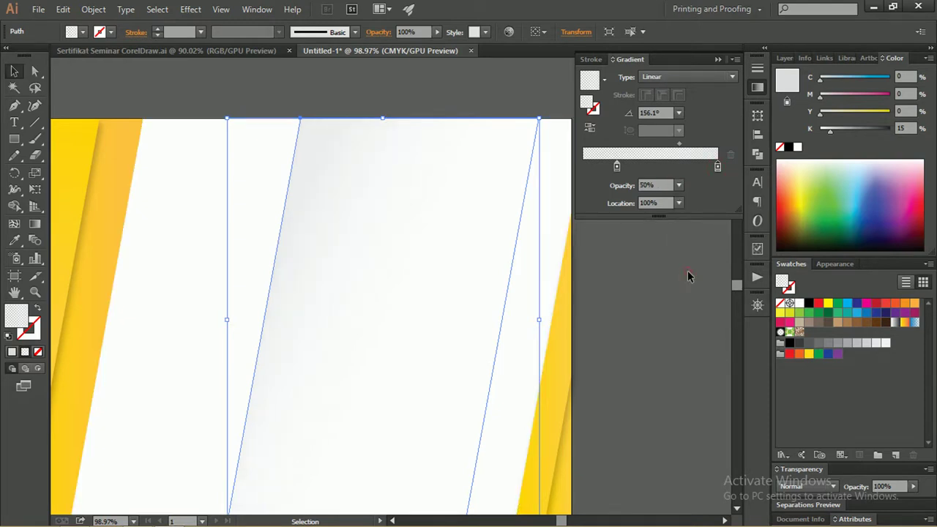
left_click(422, 91)
key("z")
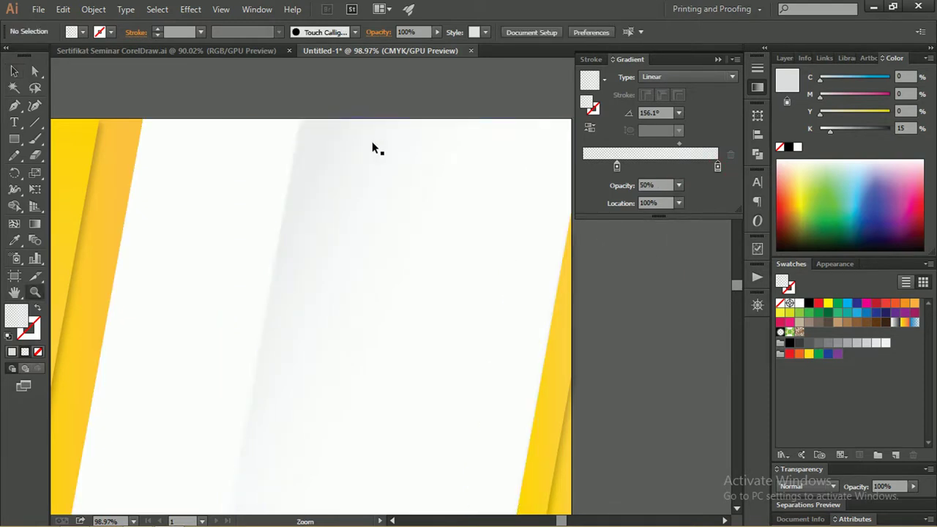
mouse_move(401, 130)
left_mouse_down()
mouse_move(333, 131)
mouse_move(365, 154)
left_mouse_up()
key("v")
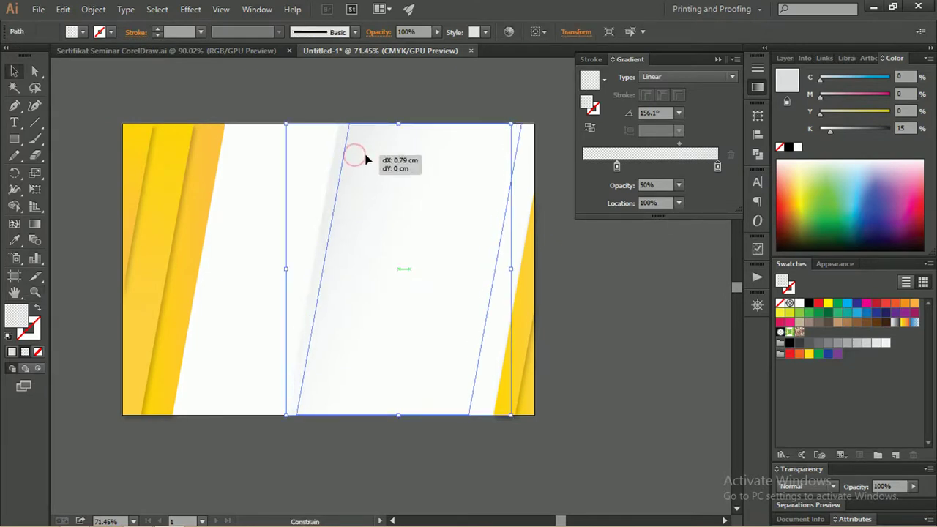
left_click(367, 93)
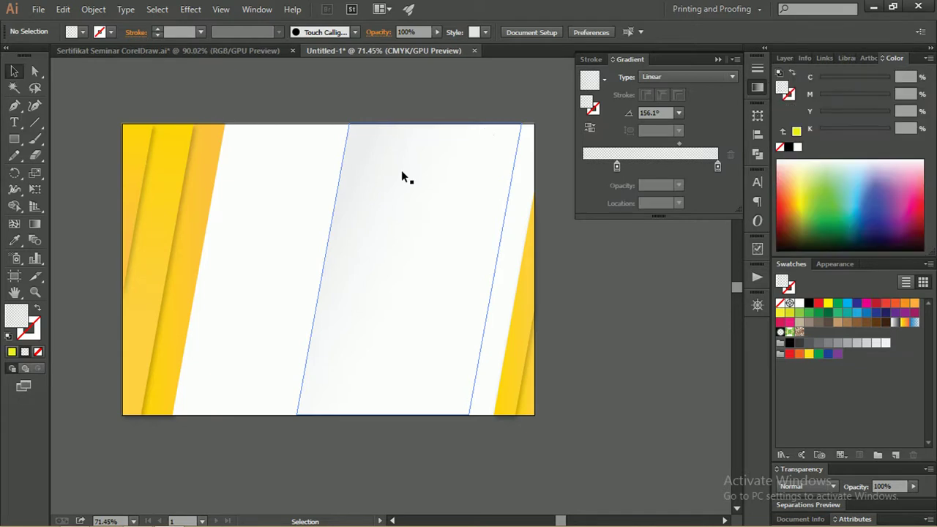
- Collapse the Gradient panel, then type and delete a test 'sert' text
left_click(720, 61)
left_click(14, 122)
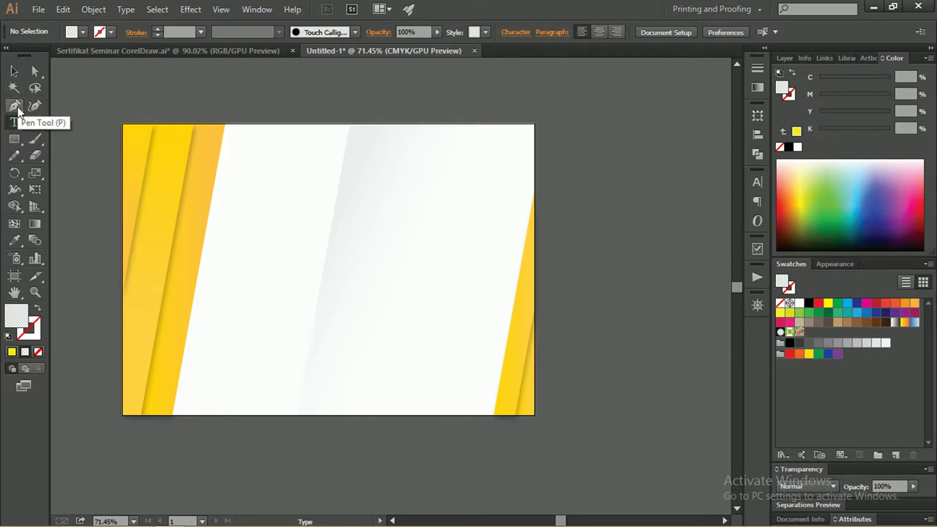
left_click(263, 171)
type("ser")
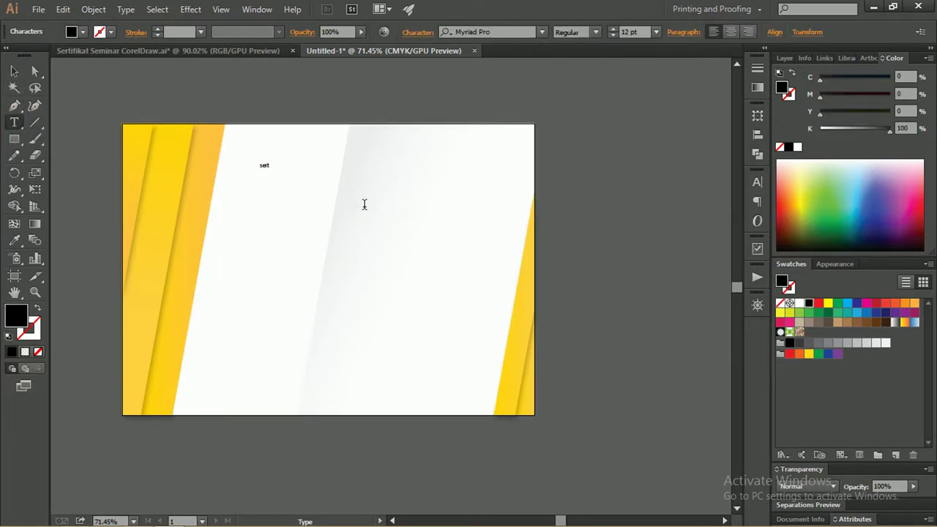
type("t")
key("ctrl+a")
key("BackSpace")
- Paste the copied SERTIFIKAT text layout with title, recipient name, details and signatures
left_click(14, 71)
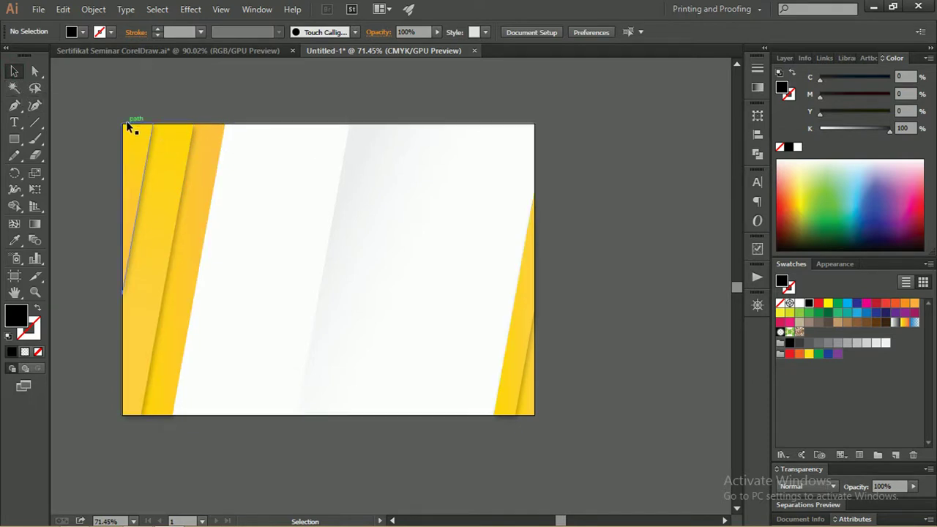
key("ctrl")
key("ctrl+v")
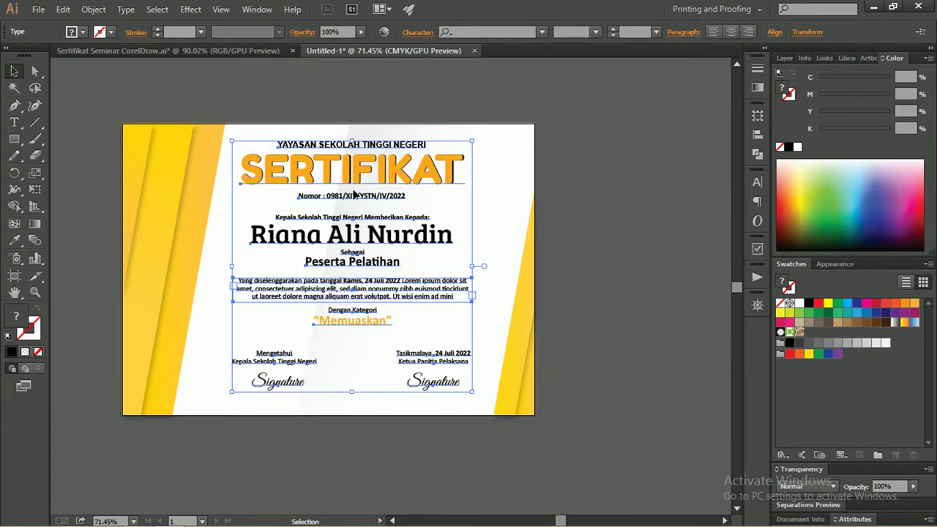
left_click_drag(361, 196, 347, 204)
left_click(14, 71)
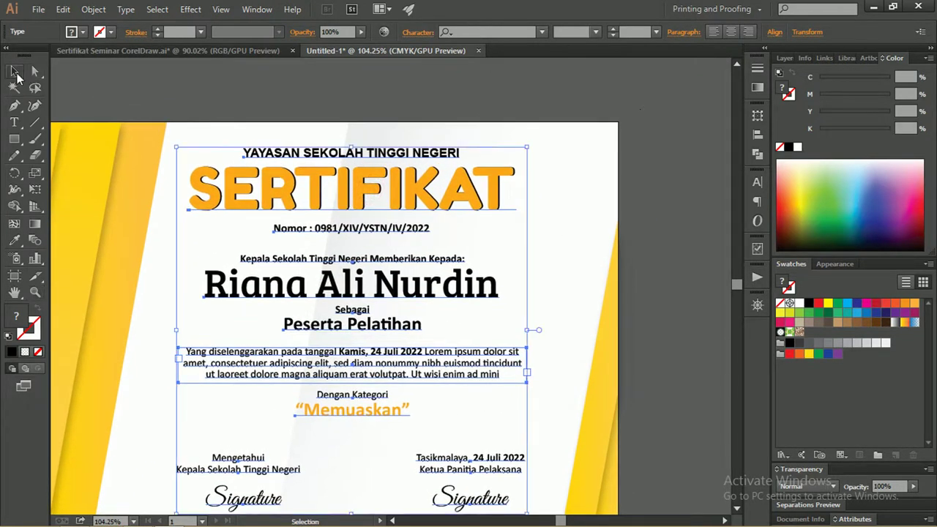
left_click(200, 93)
mouse_move(388, 247)
left_mouse_down()
mouse_move(361, 186)
mouse_move(373, 210)
left_mouse_up()
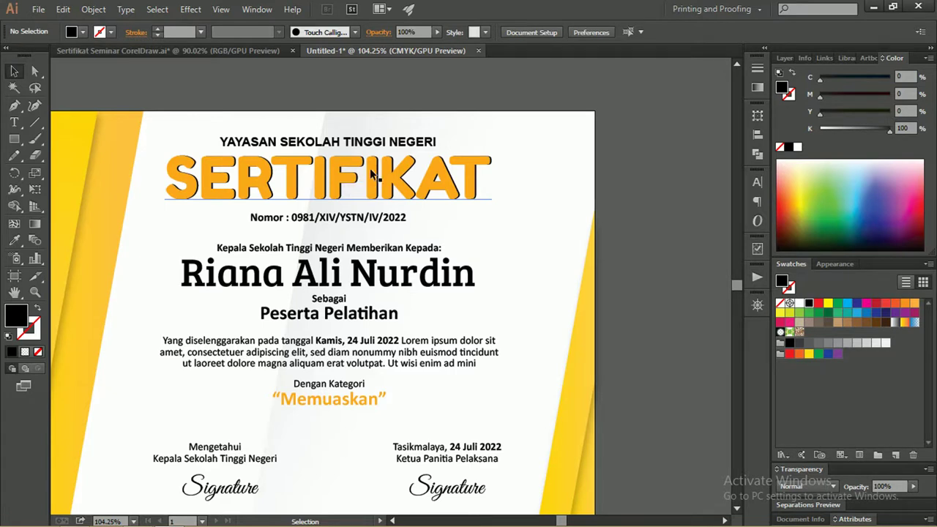
left_click(319, 143)
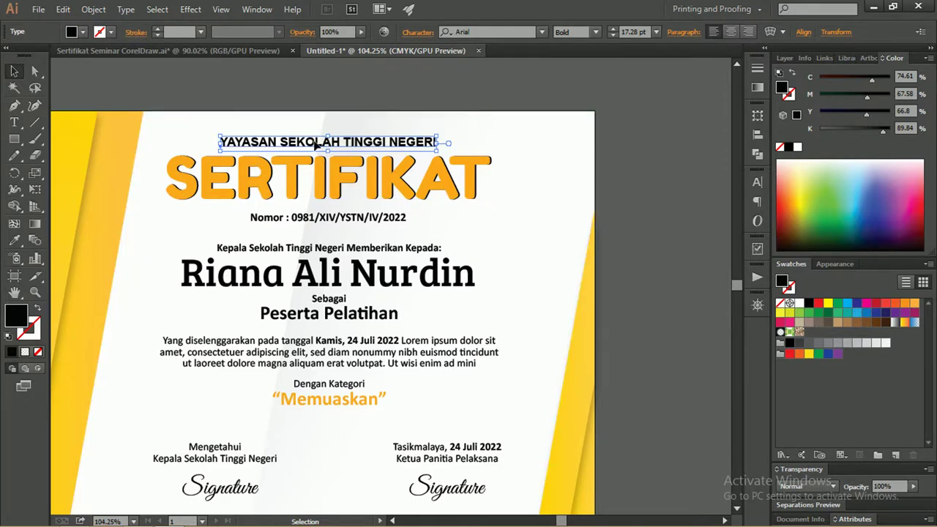
left_click(332, 171)
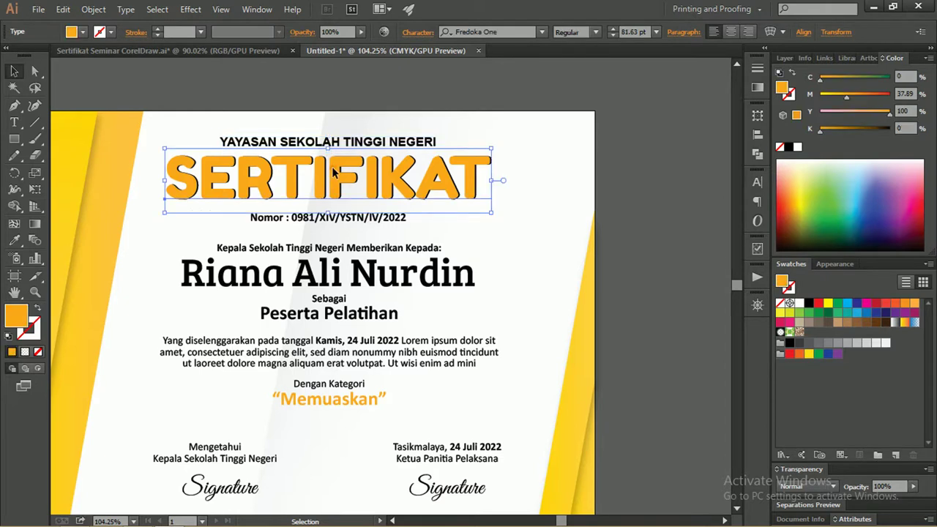
left_click(328, 219)
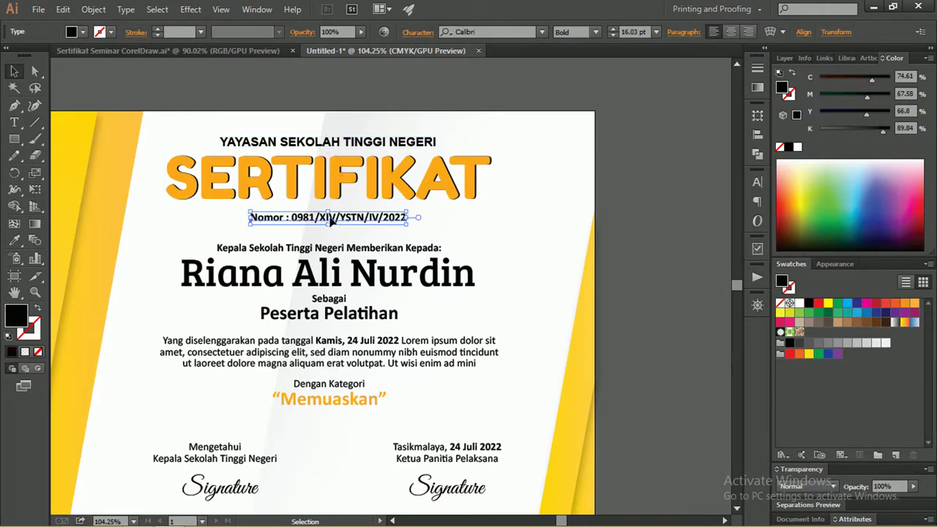
left_click(382, 248)
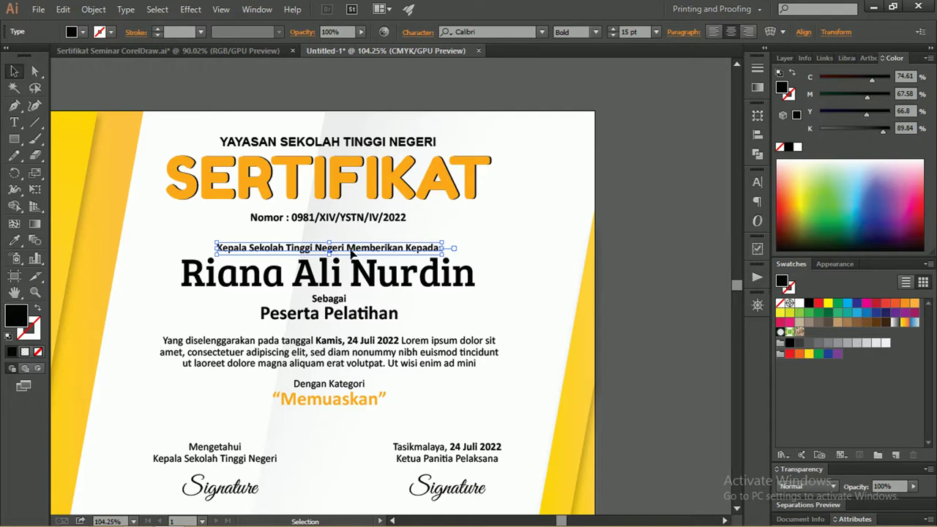
left_click(371, 278)
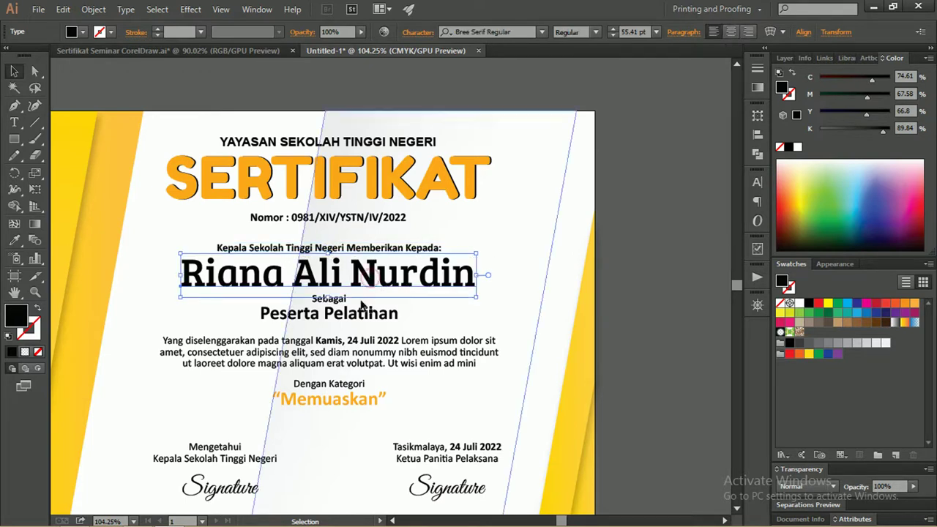
left_click(342, 301)
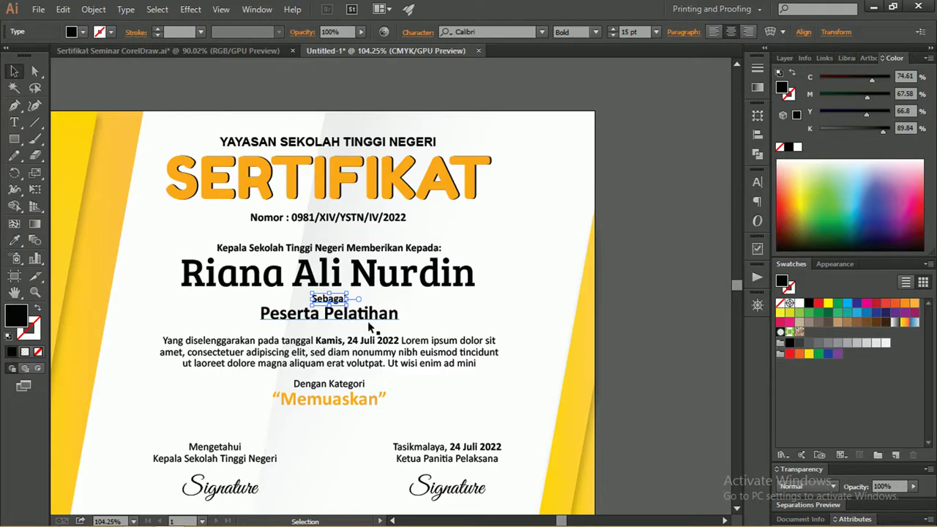
left_click(371, 314)
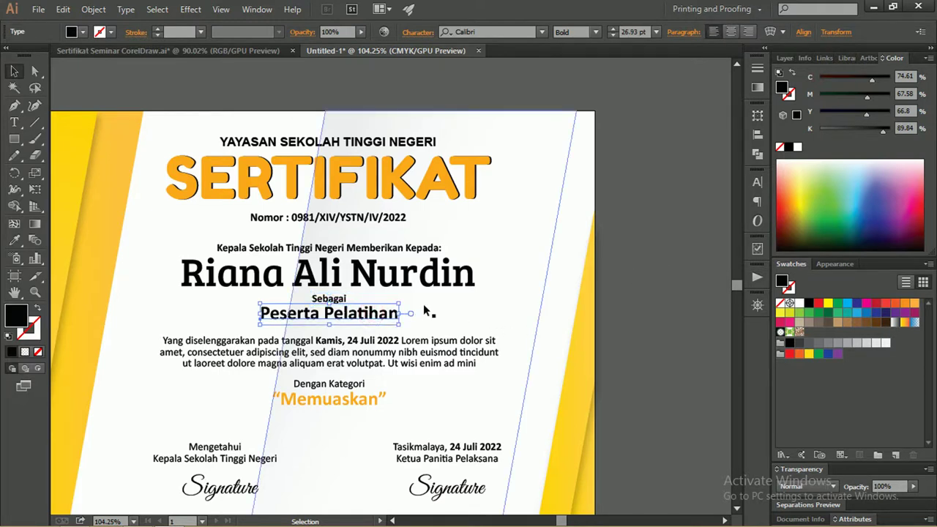
left_click(356, 341)
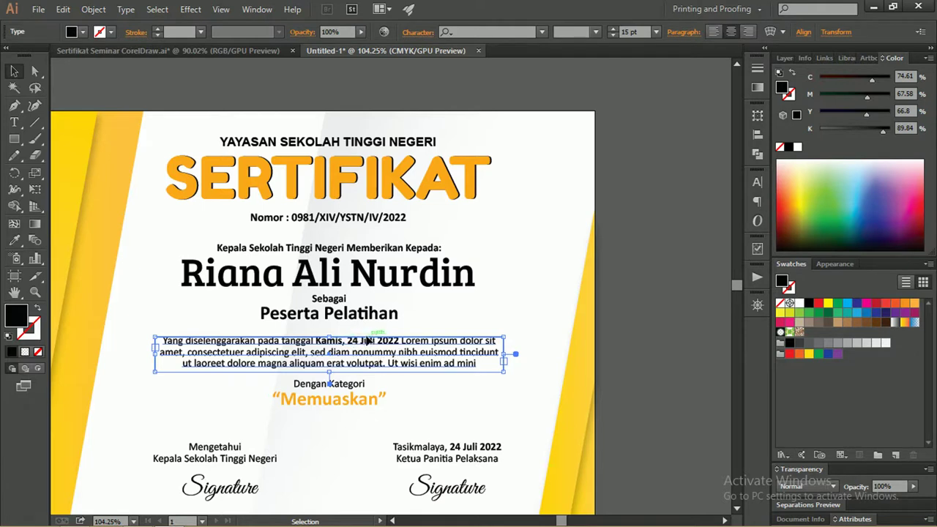
scroll(388, 315, "down", 1)
scroll(380, 300, "down", 1)
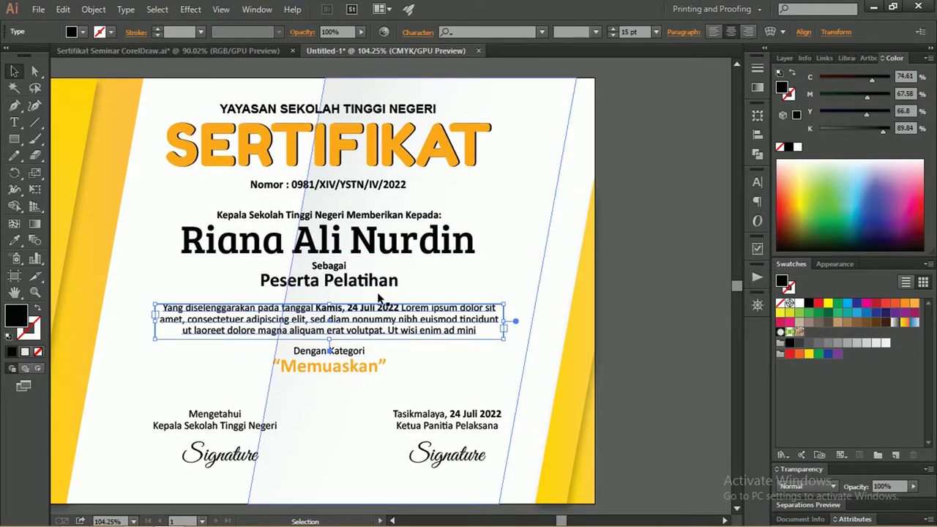
left_click(365, 354)
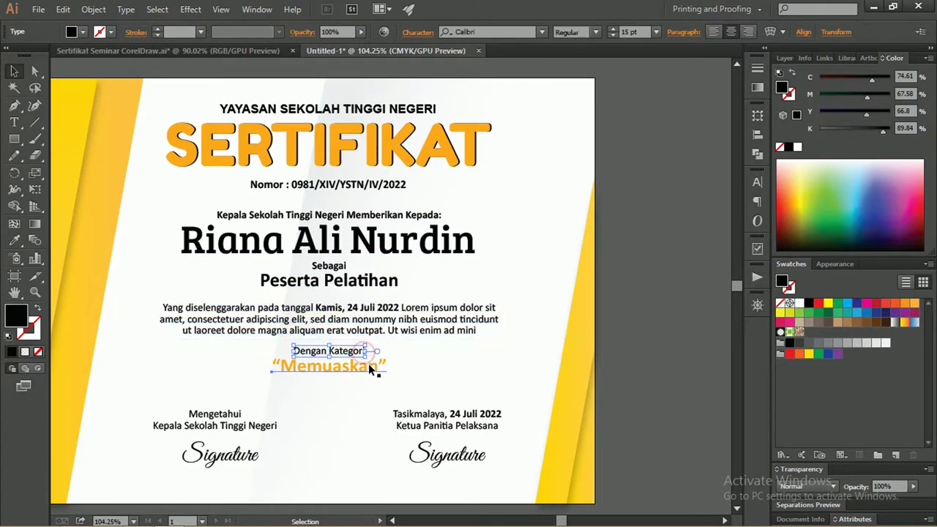
left_click(368, 365)
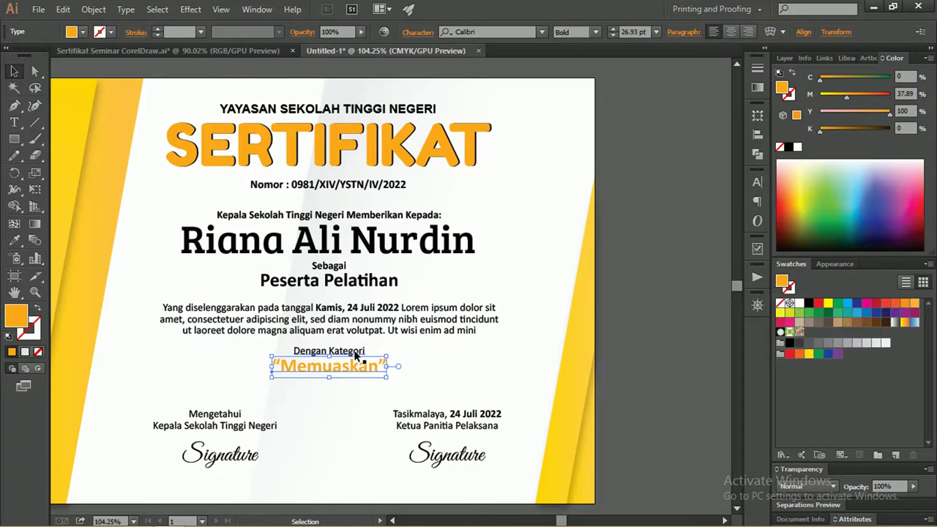
scroll(356, 354, "down", 2)
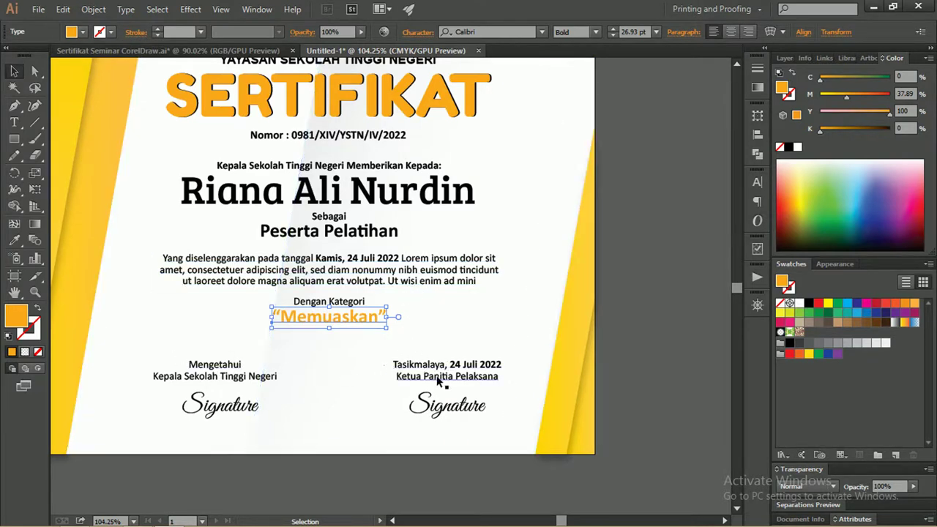
scroll(328, 300, "up", 3)
scroll(328, 300, "down", 1)
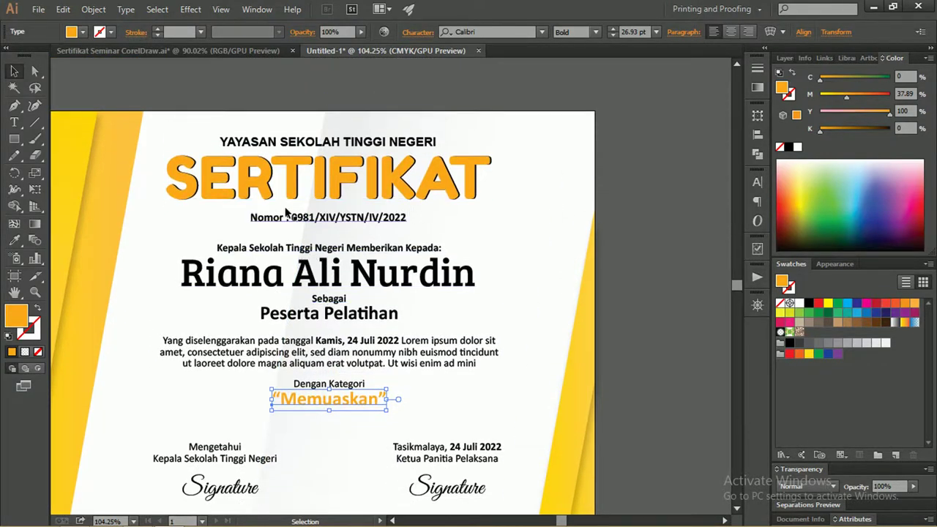
left_click(379, 191)
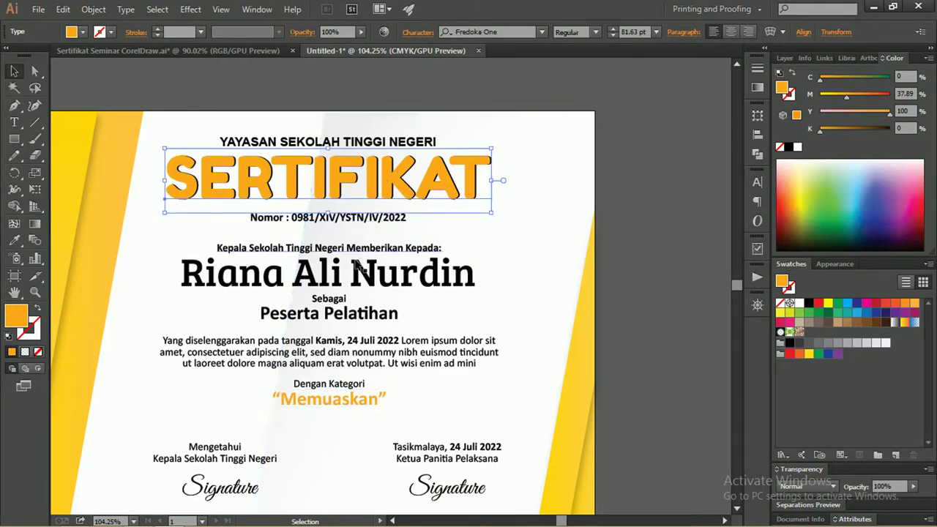
left_click(355, 275)
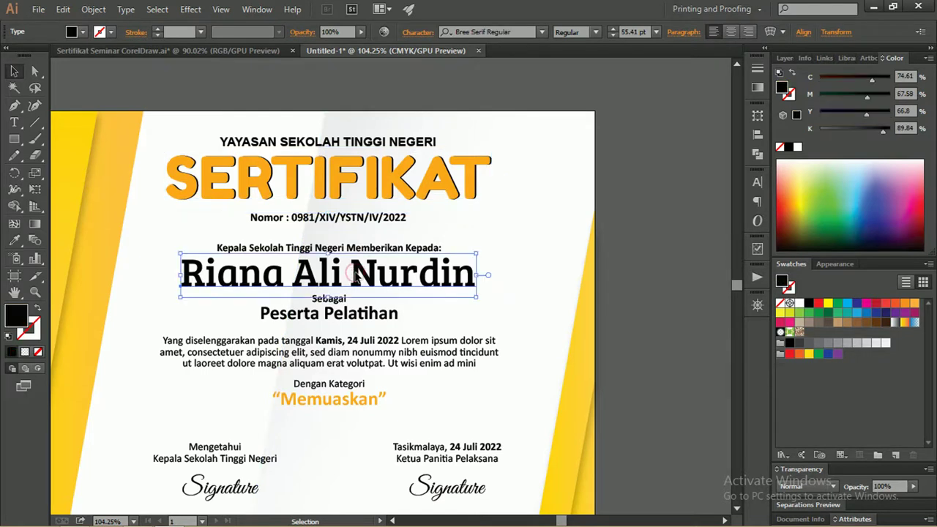
scroll(359, 384, "down", 1)
left_click(360, 373)
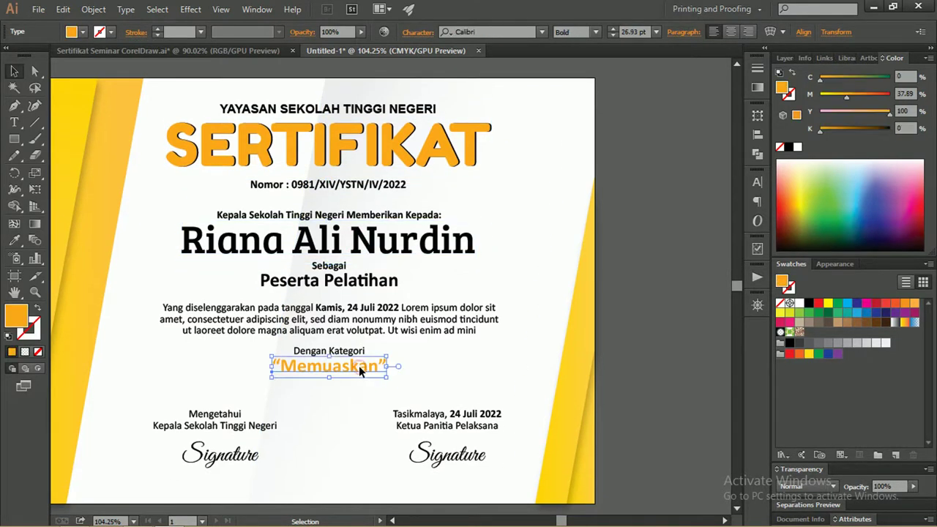
scroll(362, 372, "down", 1)
left_click(260, 422)
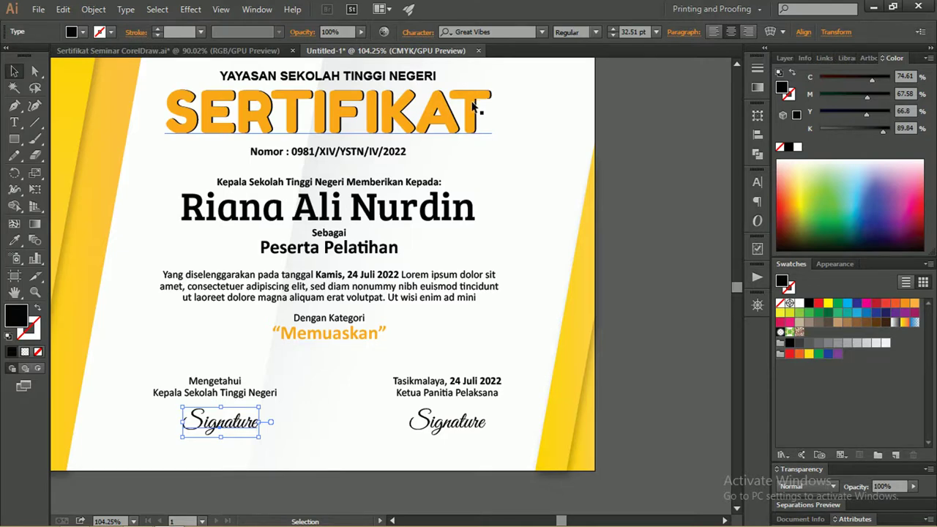
scroll(472, 107, "up", 1)
scroll(472, 107, "down", 1)
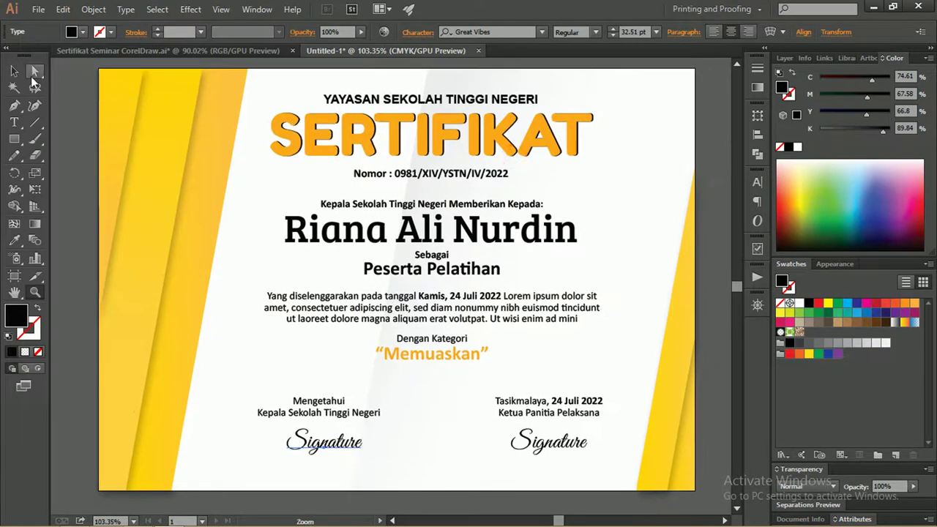
left_click(14, 71)
left_click(59, 73)
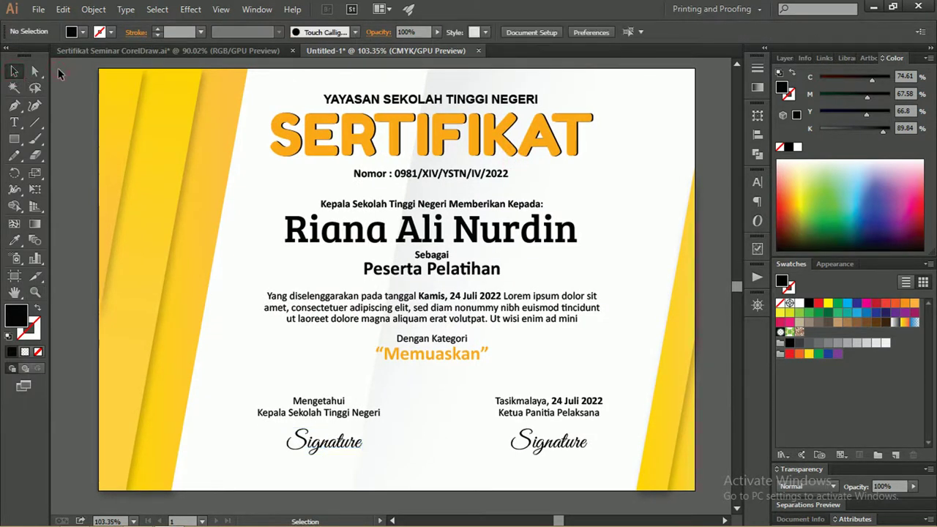